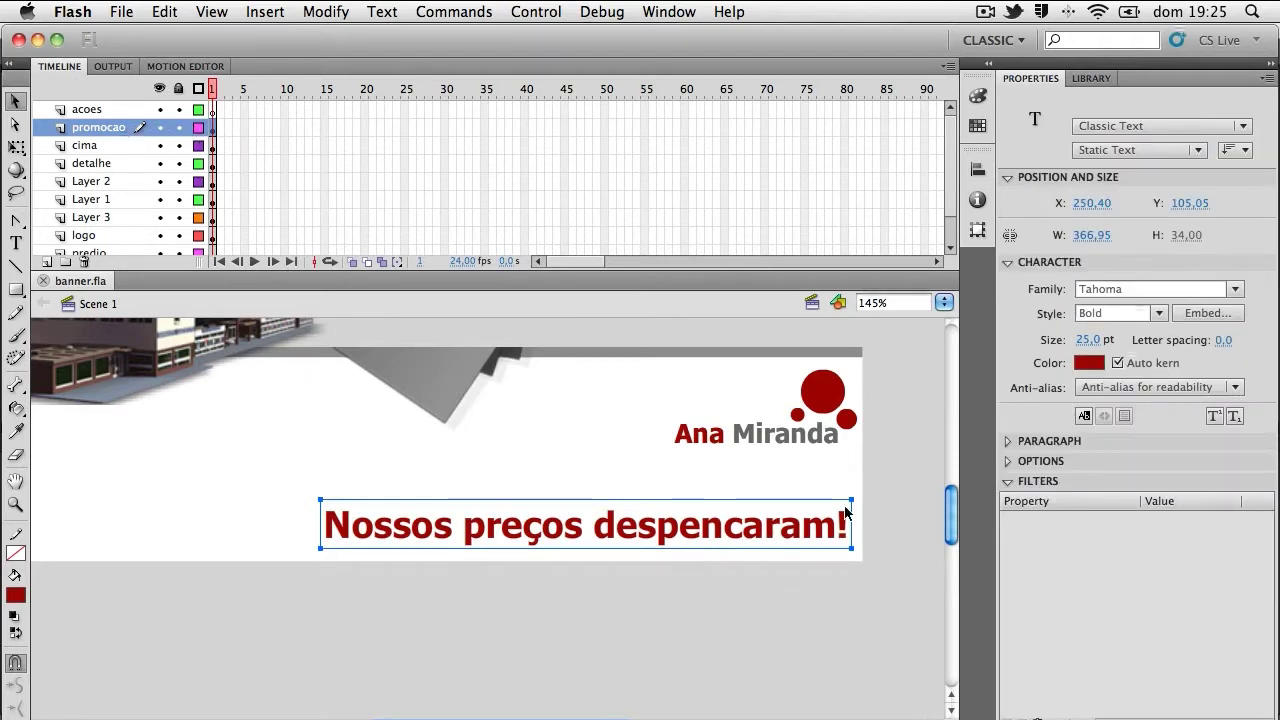
# - Convert the "Nossos preços despencaram!" text on the promocao layer into a movie clip symbol named preco
pyautogui.click(806, 451)
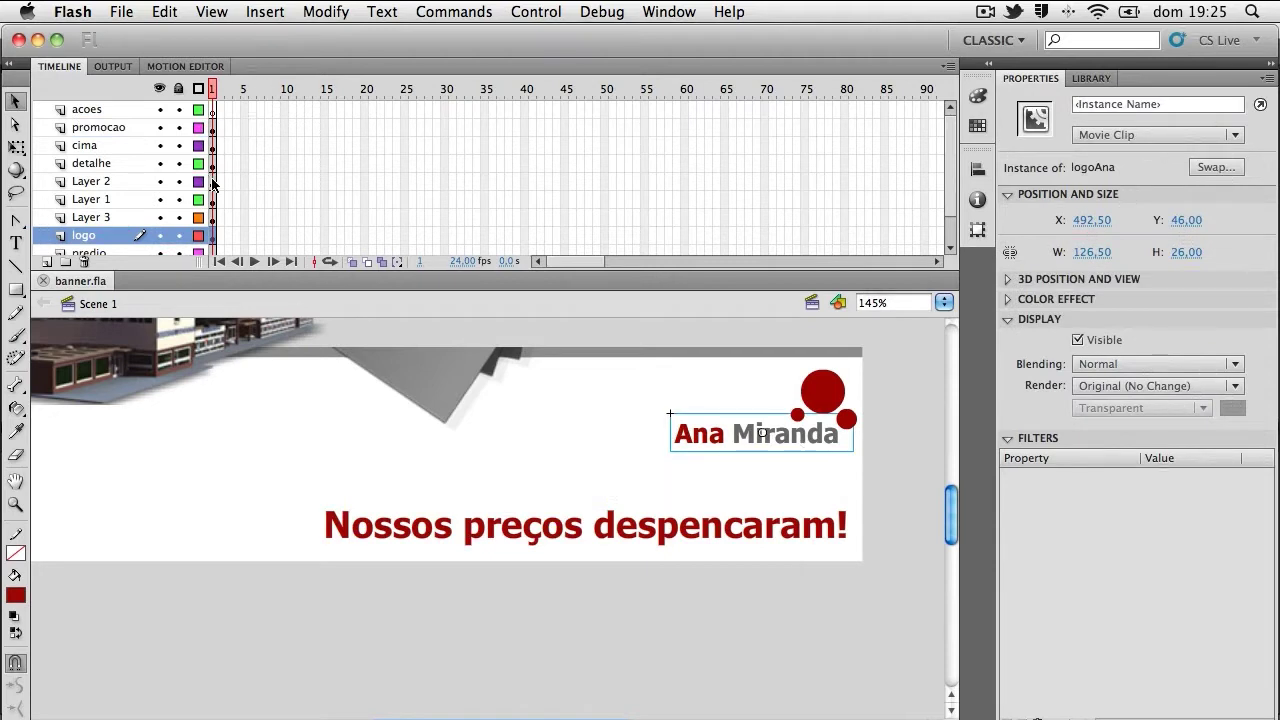
pyautogui.click(660, 530)
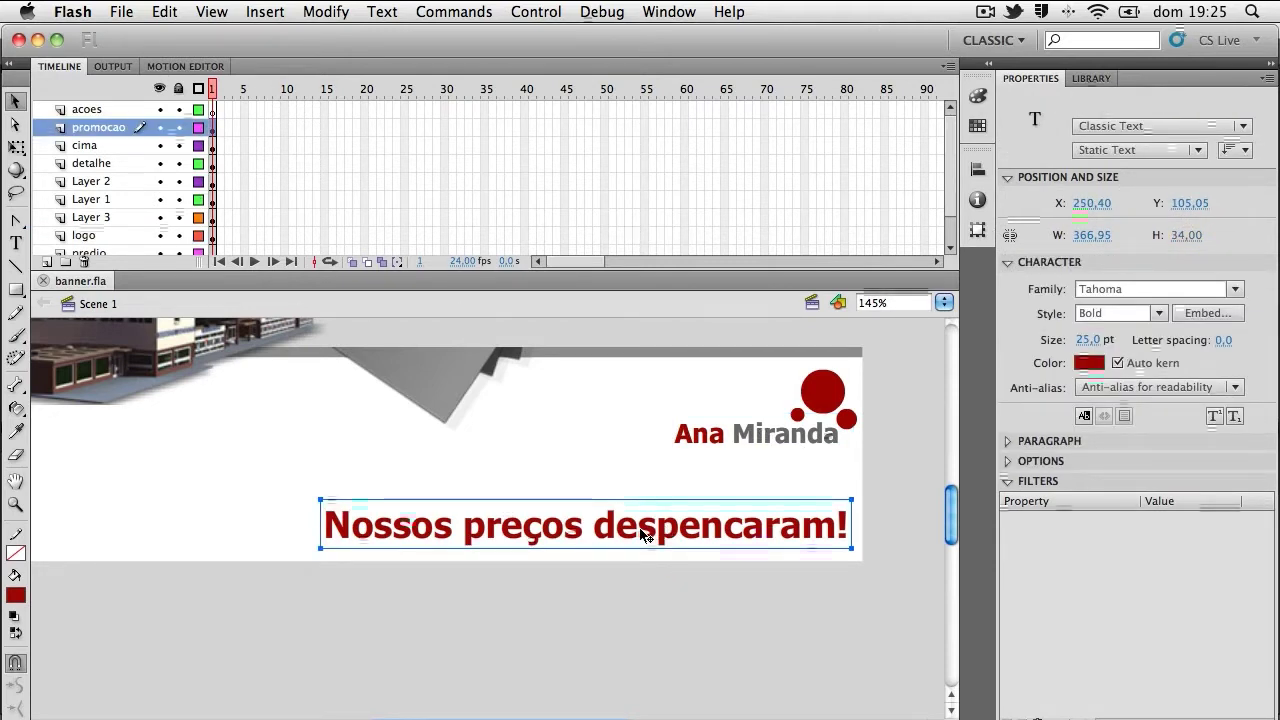
pyautogui.press('F8')
pyautogui.press('Right')
pyautogui.press('BackSpace')
pyautogui.press('BackSpace')
pyautogui.press('BackSpace')
pyautogui.press('BackSpace')
pyautogui.press('BackSpace')
pyautogui.press('BackSpace')
pyautogui.press('BackSpace')
pyautogui.press('BackSpace')
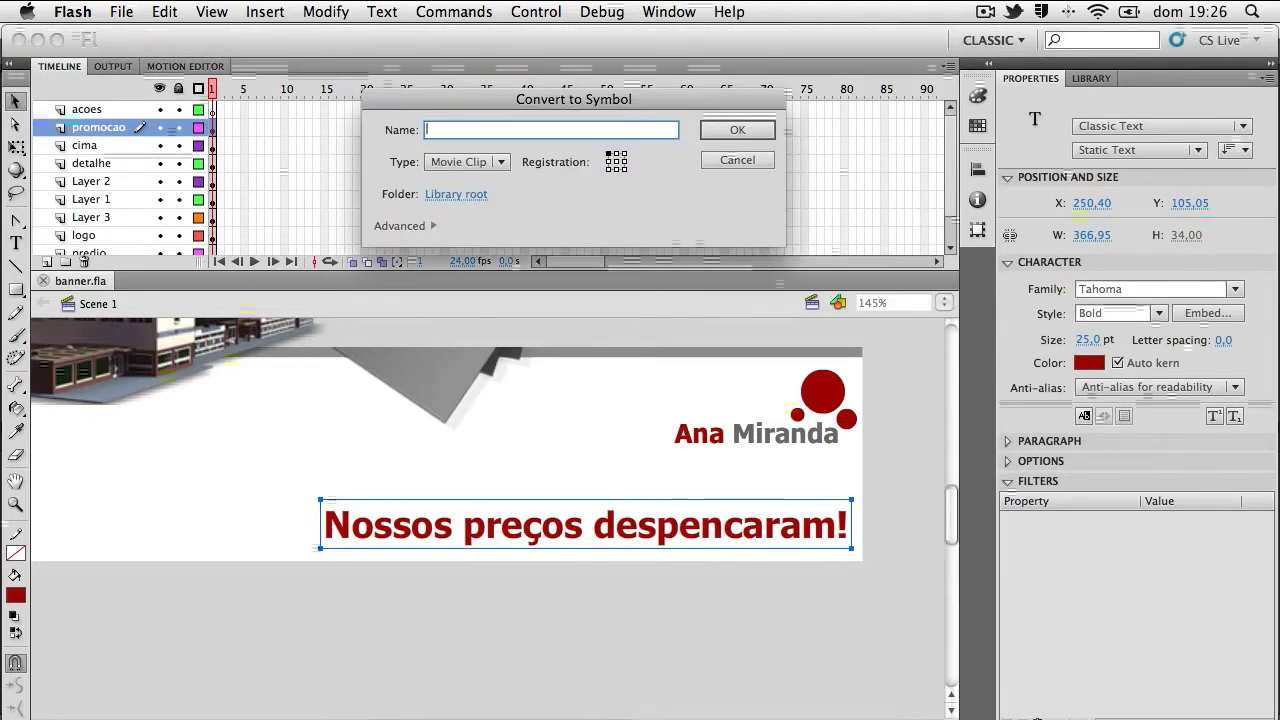
pyautogui.press('Return')
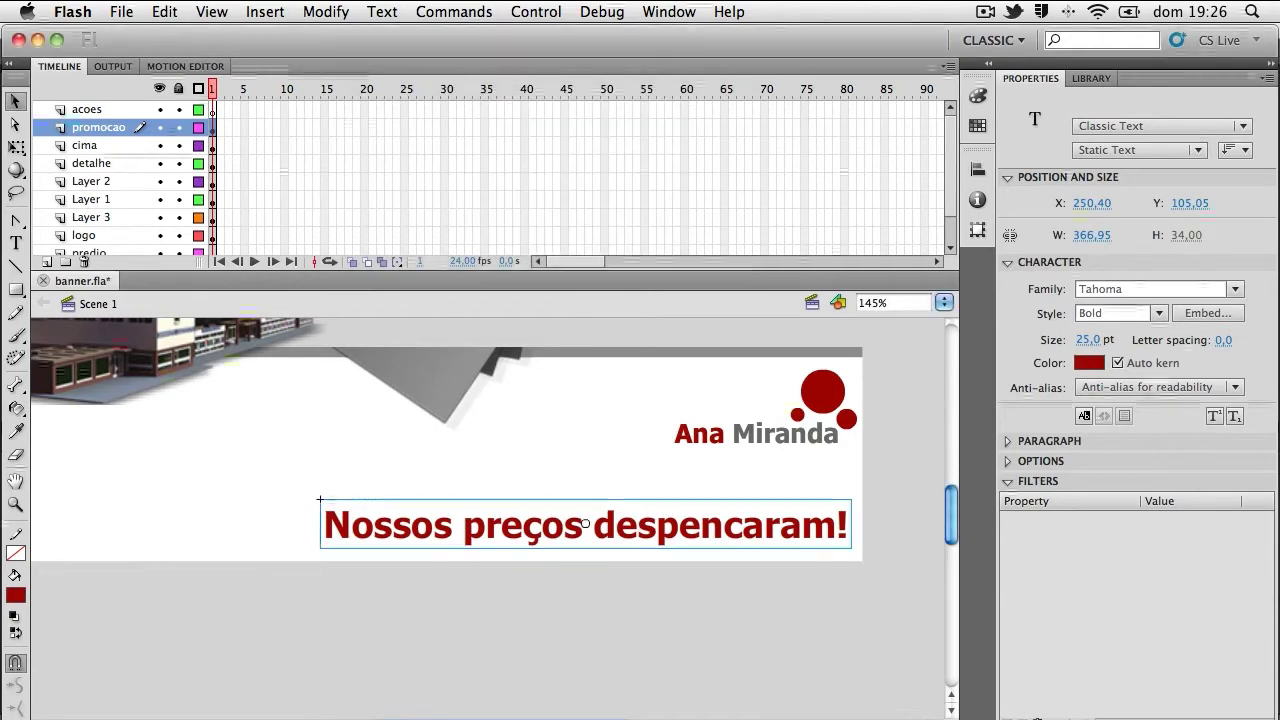
# - Open the preco movie clip for editing in place and select the text inside it
pyautogui.doubleClick(703, 530)
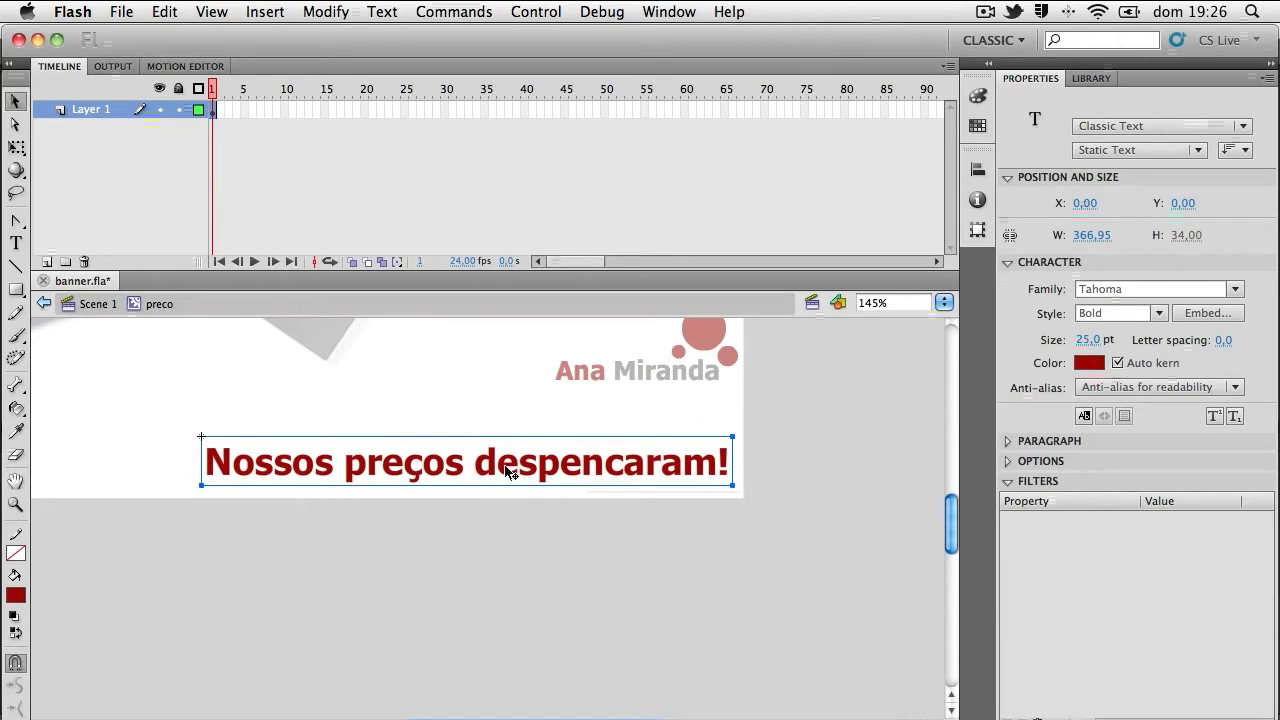
pyautogui.press('super+minus')
pyautogui.press('super+equal')
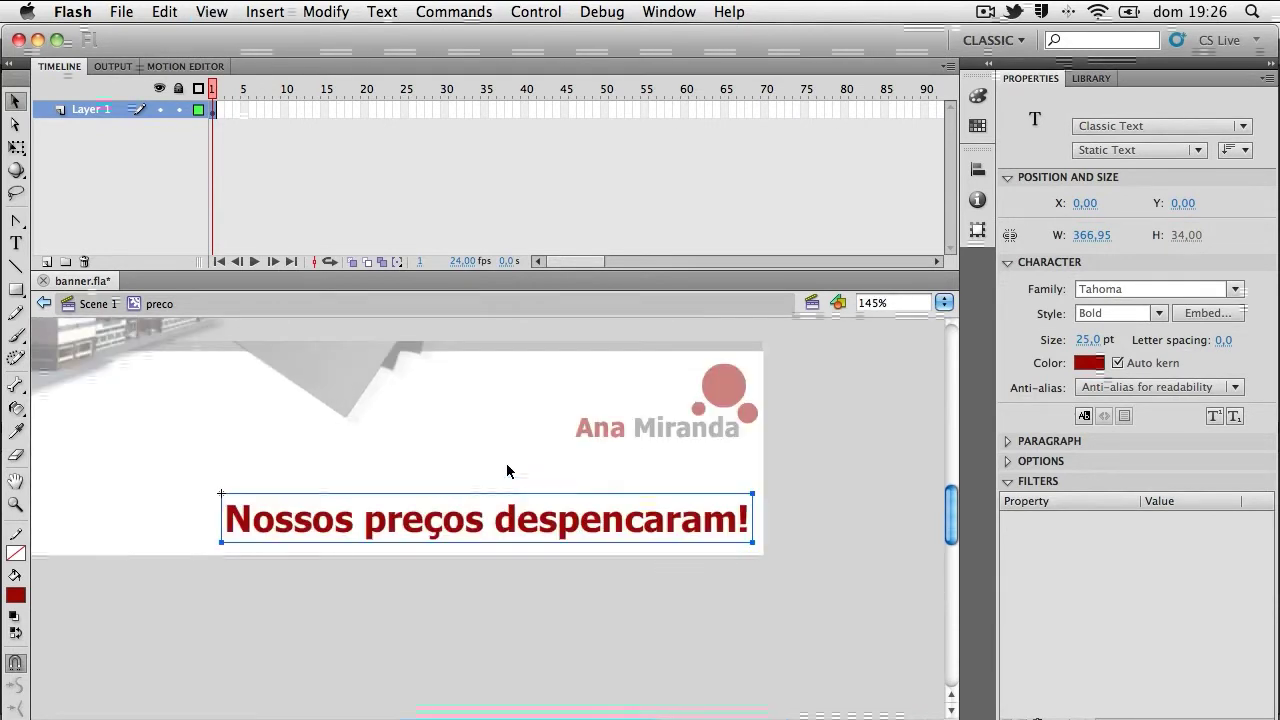
pyautogui.moveTo(435, 564); pyautogui.dragTo(512, 556)
pyautogui.click(530, 531)
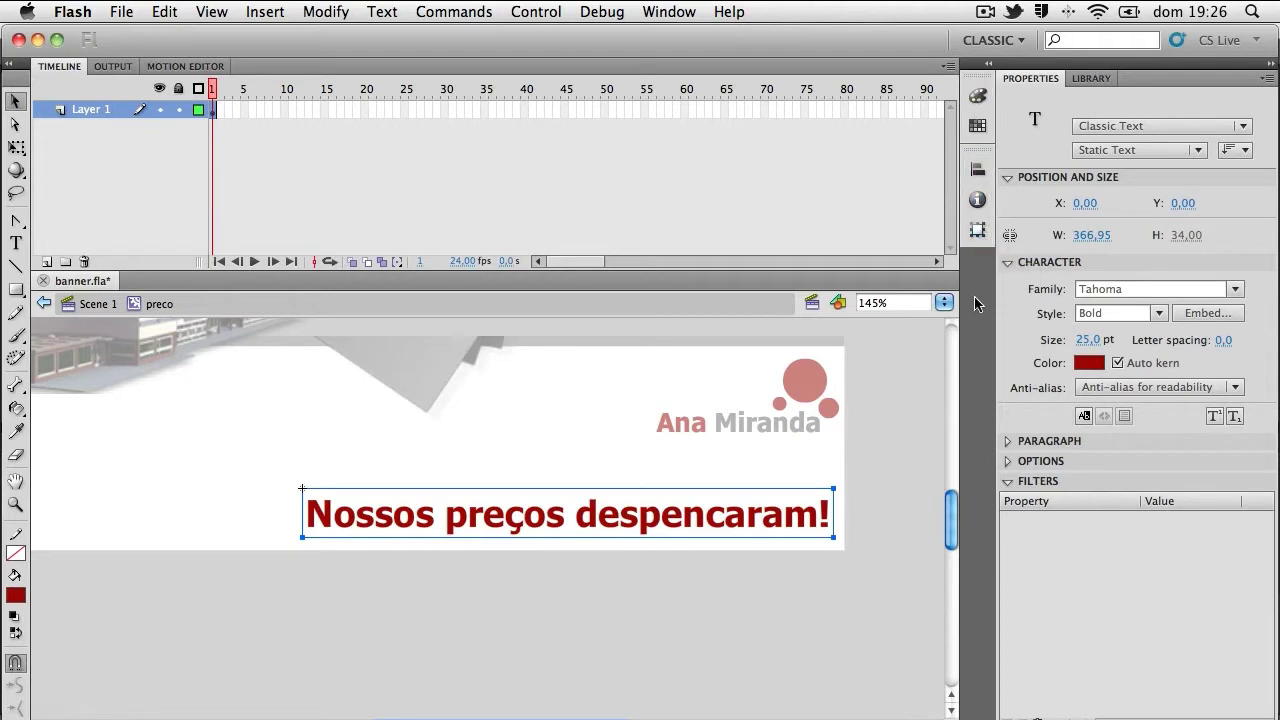
# - Preview default motion presets such as fly-in-blur-left, fly-in-blur-right, fly-in-bottom and flyin-pause-flyout
pyautogui.click(682, 12)
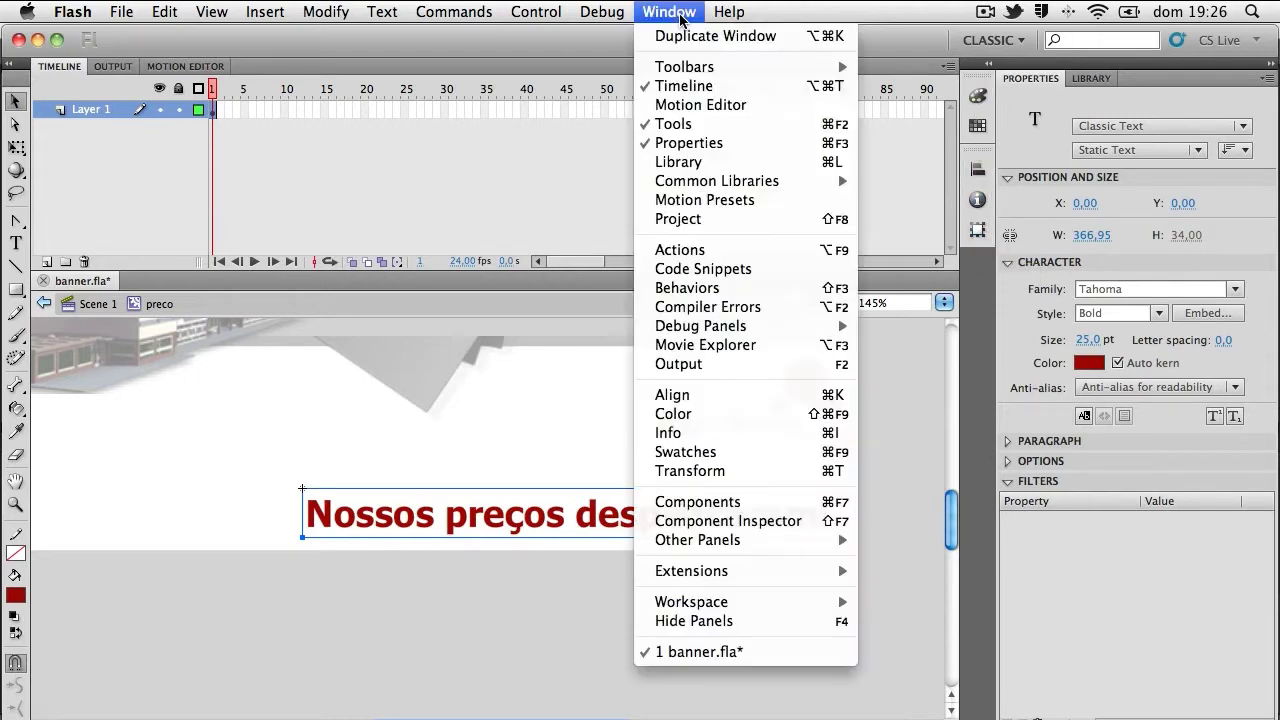
pyautogui.click(706, 199)
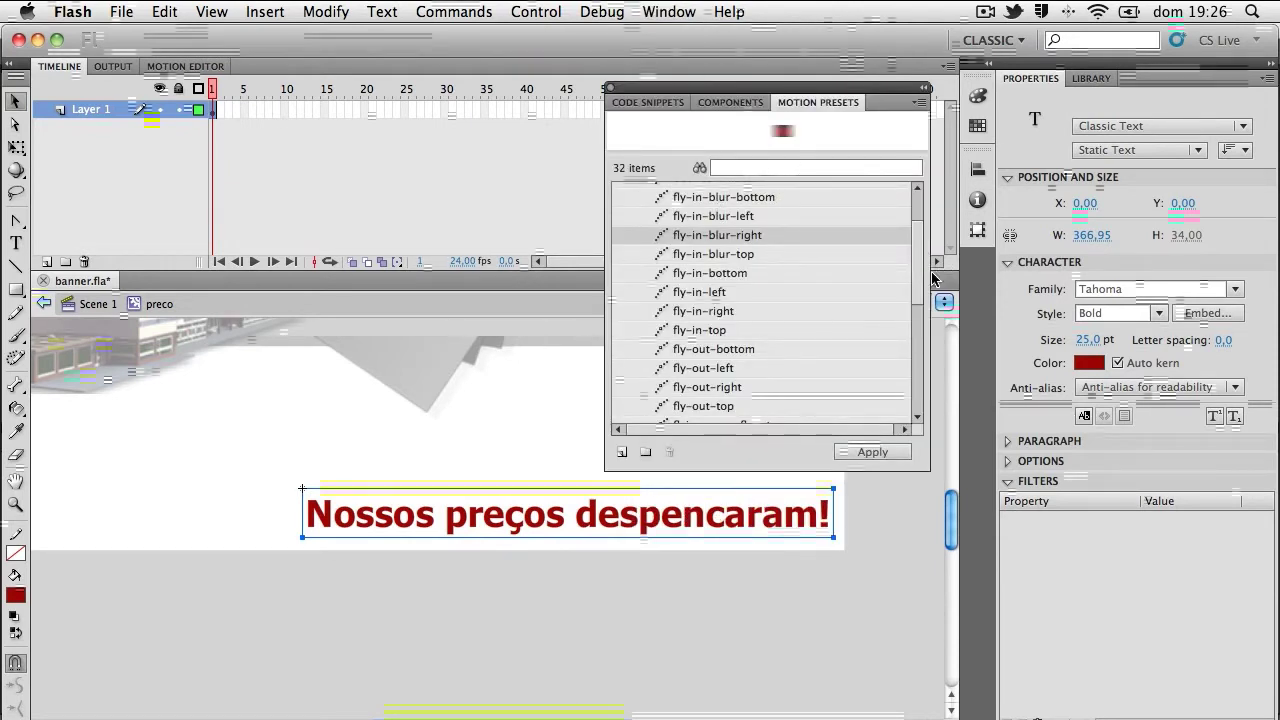
pyautogui.scroll(3, 919, 264)
pyautogui.click(617, 190)
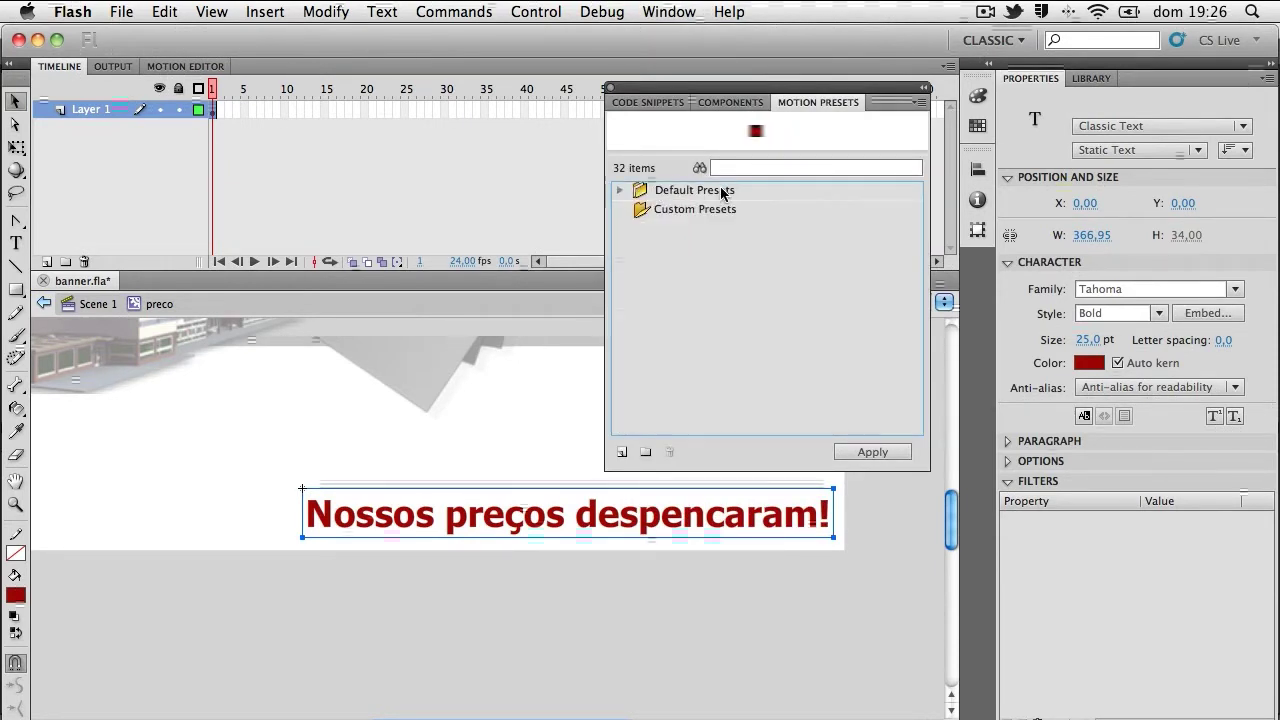
pyautogui.click(619, 190)
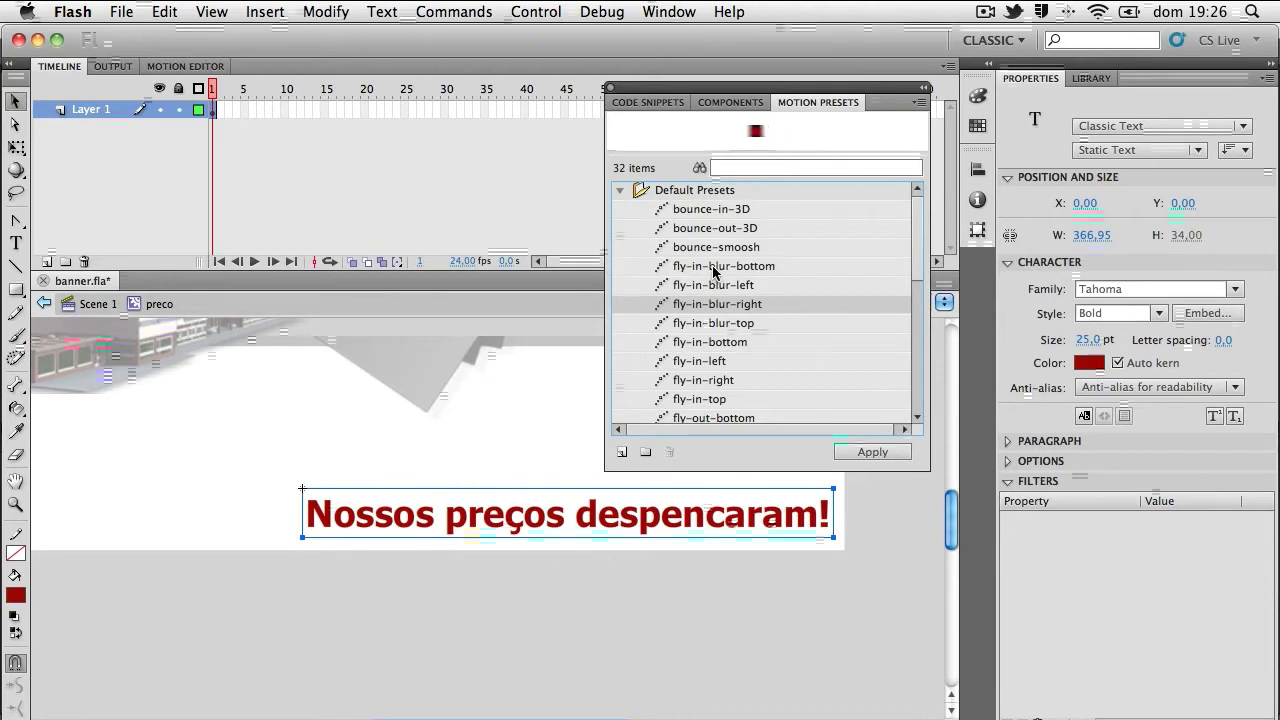
pyautogui.click(710, 268)
pyautogui.click(712, 285)
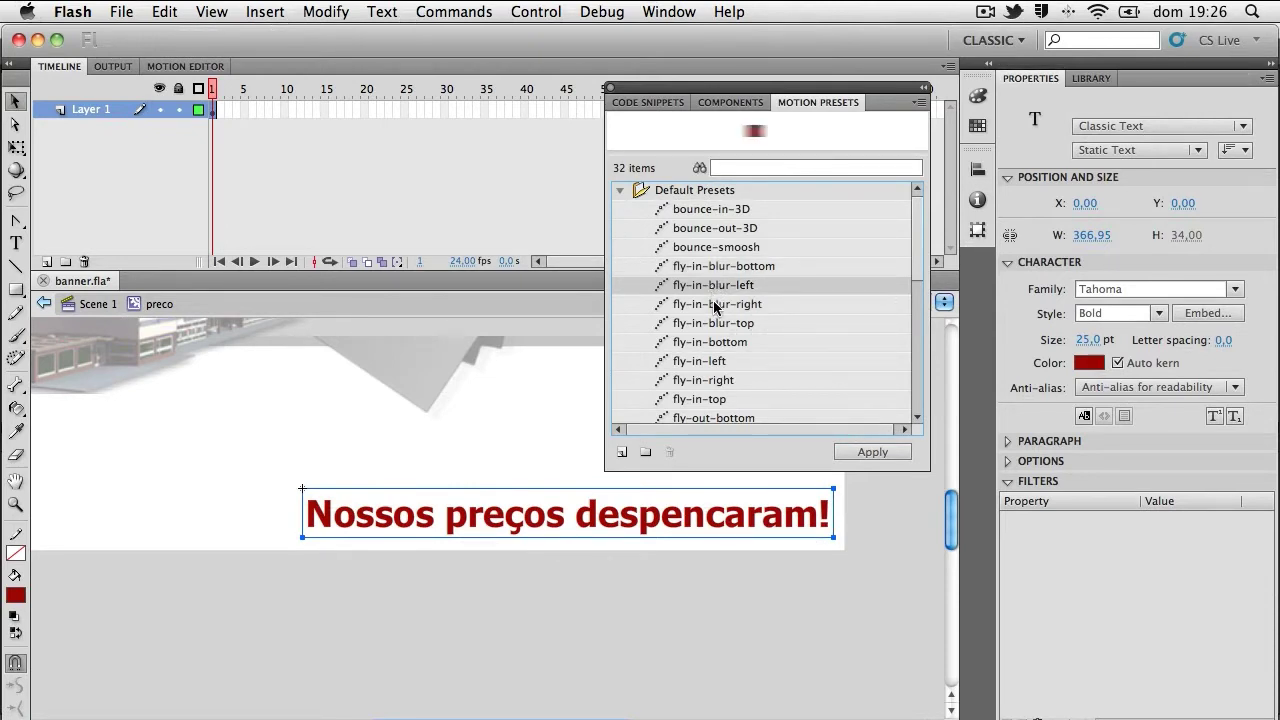
pyautogui.click(714, 305)
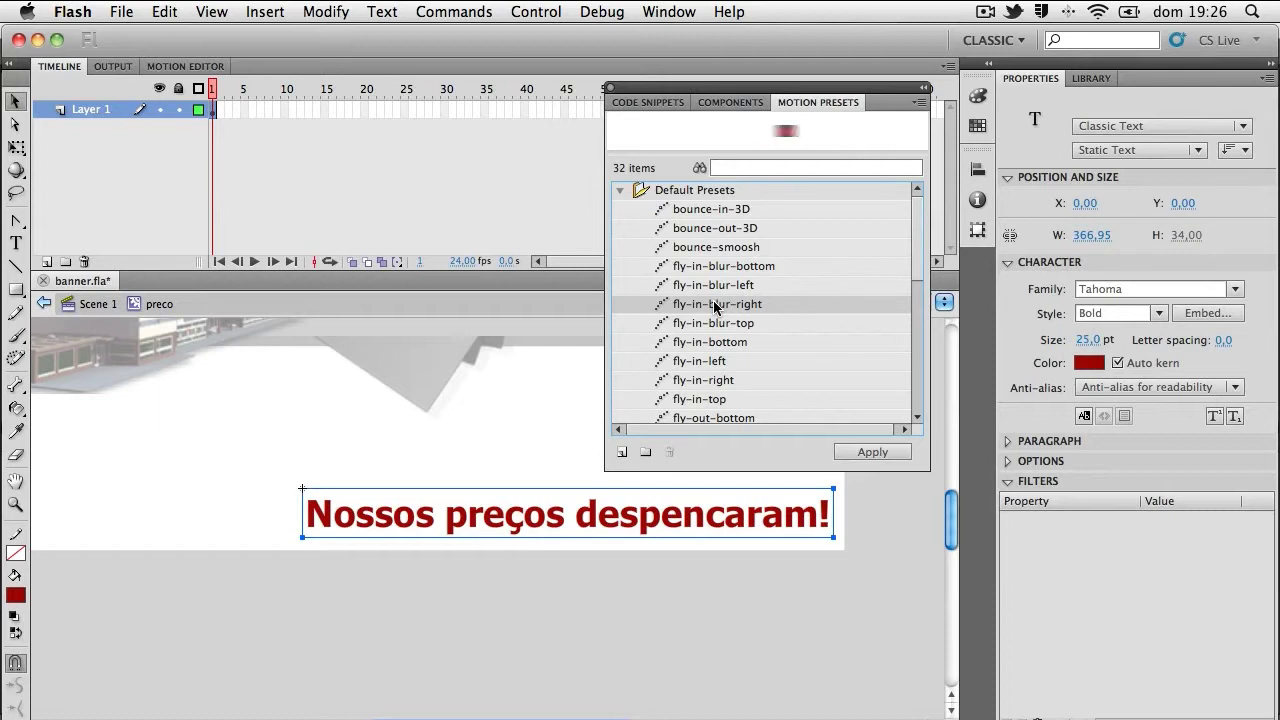
pyautogui.click(728, 343)
pyautogui.scroll(-3, 911, 253)
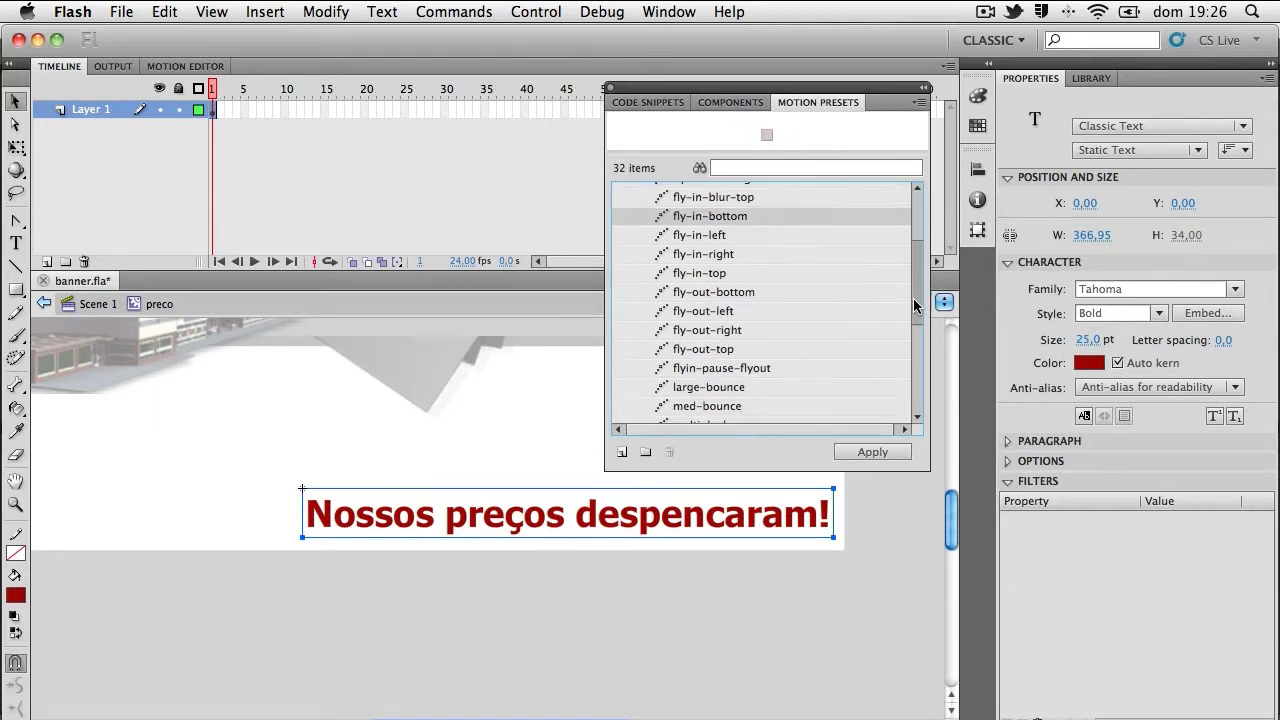
pyautogui.click(762, 330)
pyautogui.click(745, 367)
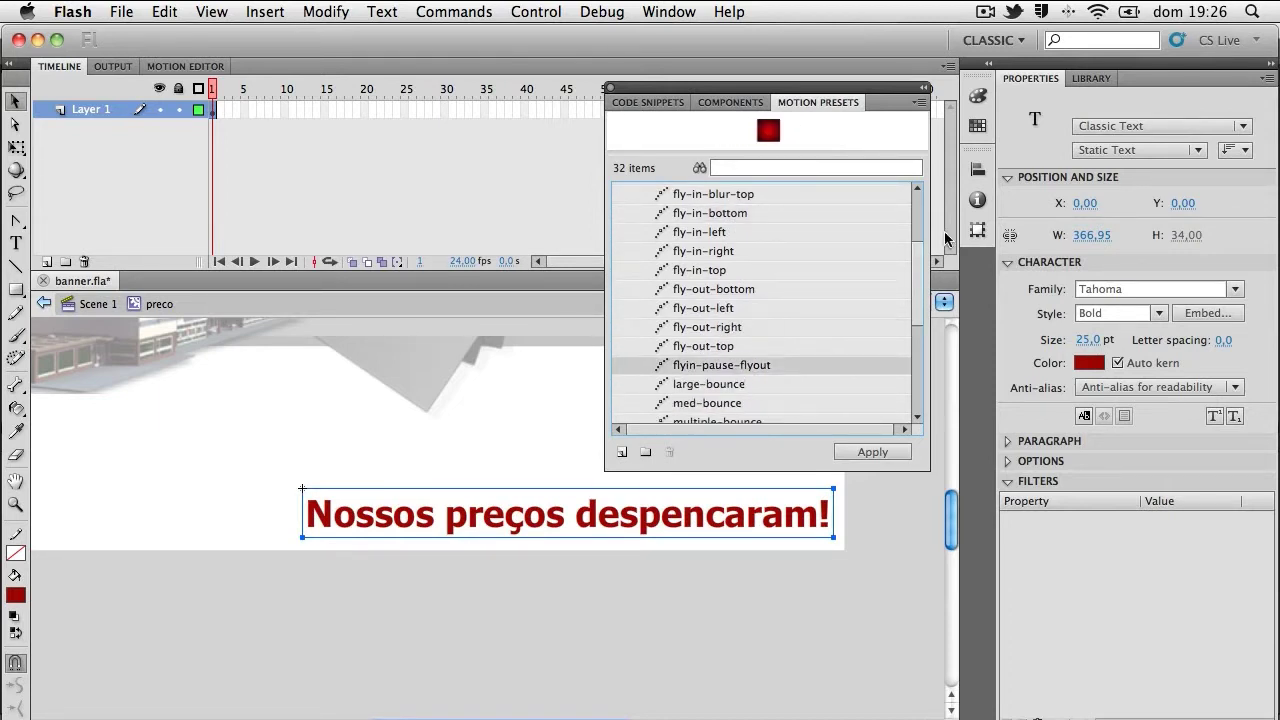
# - Apply the fly-in-blur-right motion preset to the text and collapse the presets panel
pyautogui.scroll(3, 920, 266)
pyautogui.click(759, 306)
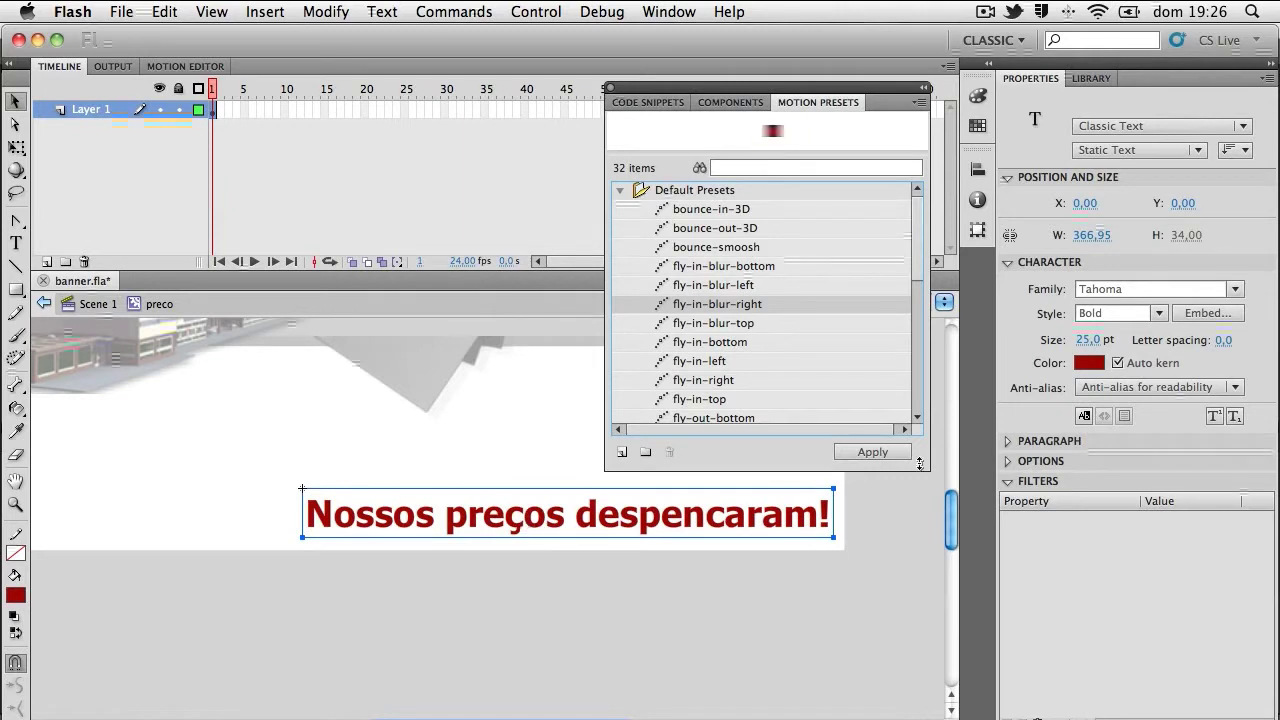
pyautogui.click(871, 452)
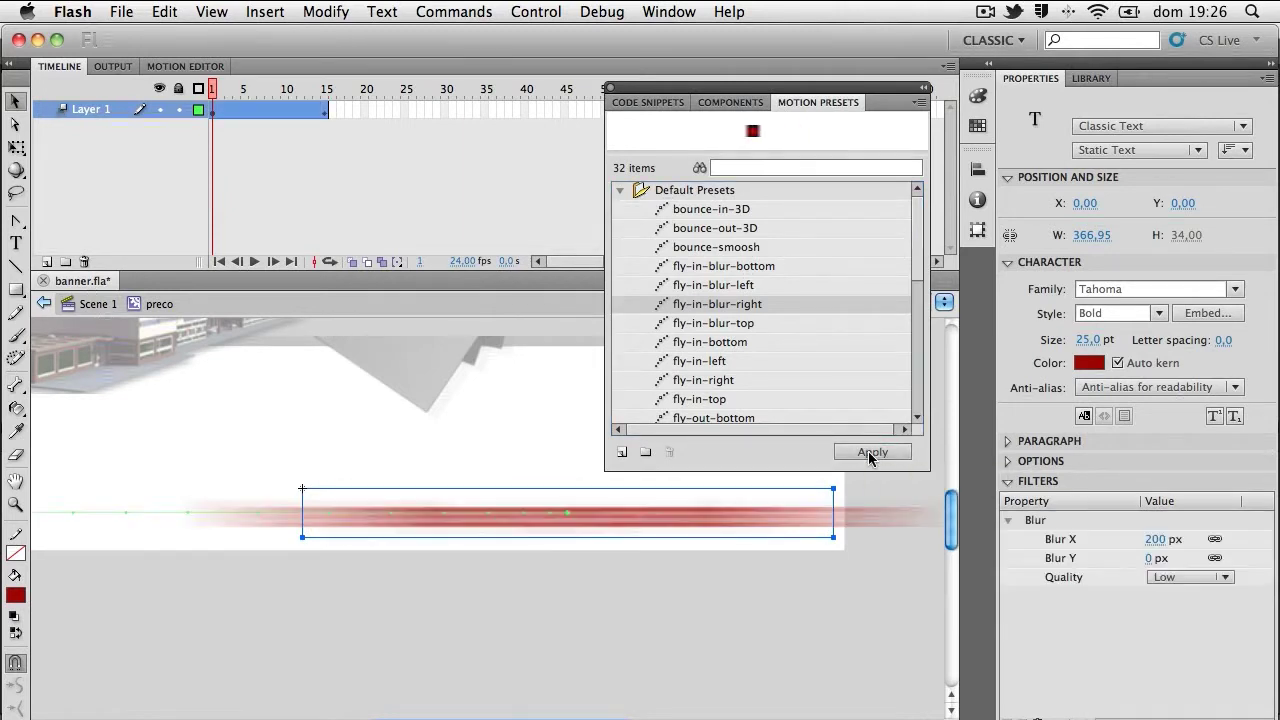
pyautogui.click(926, 90)
# - Scrub through the text's animation, extend the motion tween on Layer 1 to frame 56 and return to frame 1
pyautogui.press('super+minus')
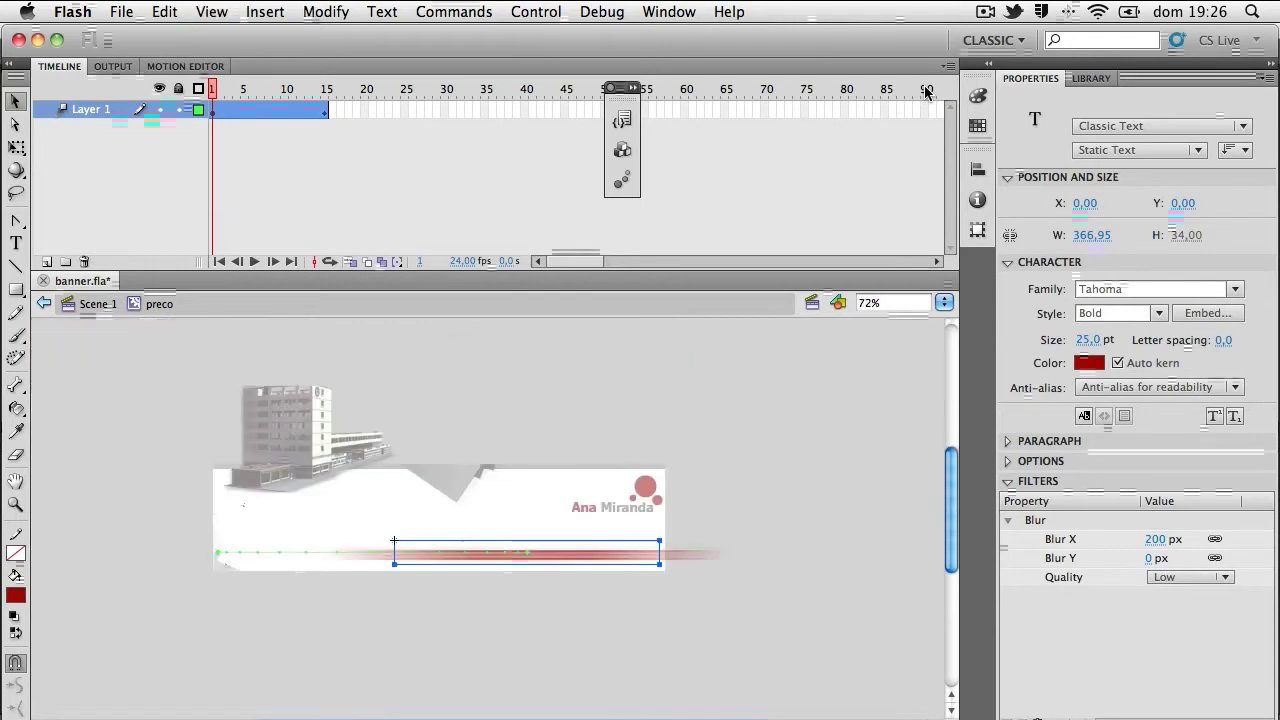
pyautogui.moveTo(213, 90); pyautogui.dragTo(340, 94)
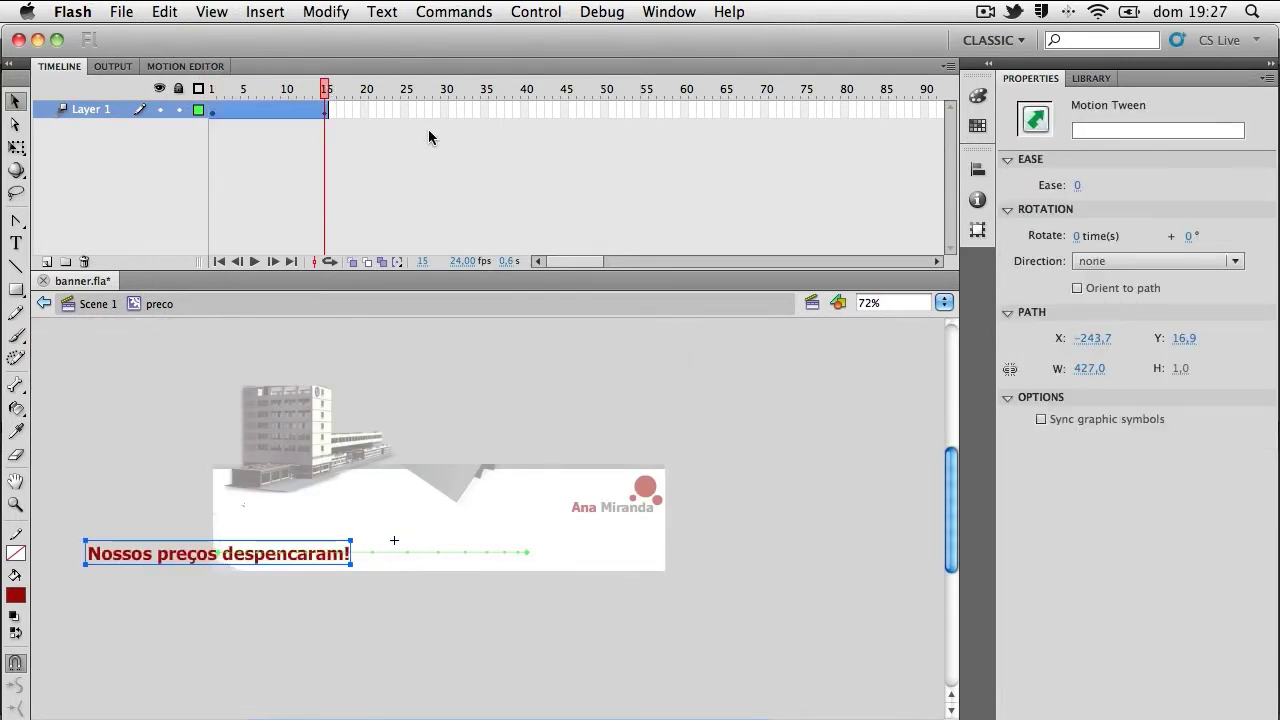
pyautogui.moveTo(327, 107); pyautogui.dragTo(212, 110)
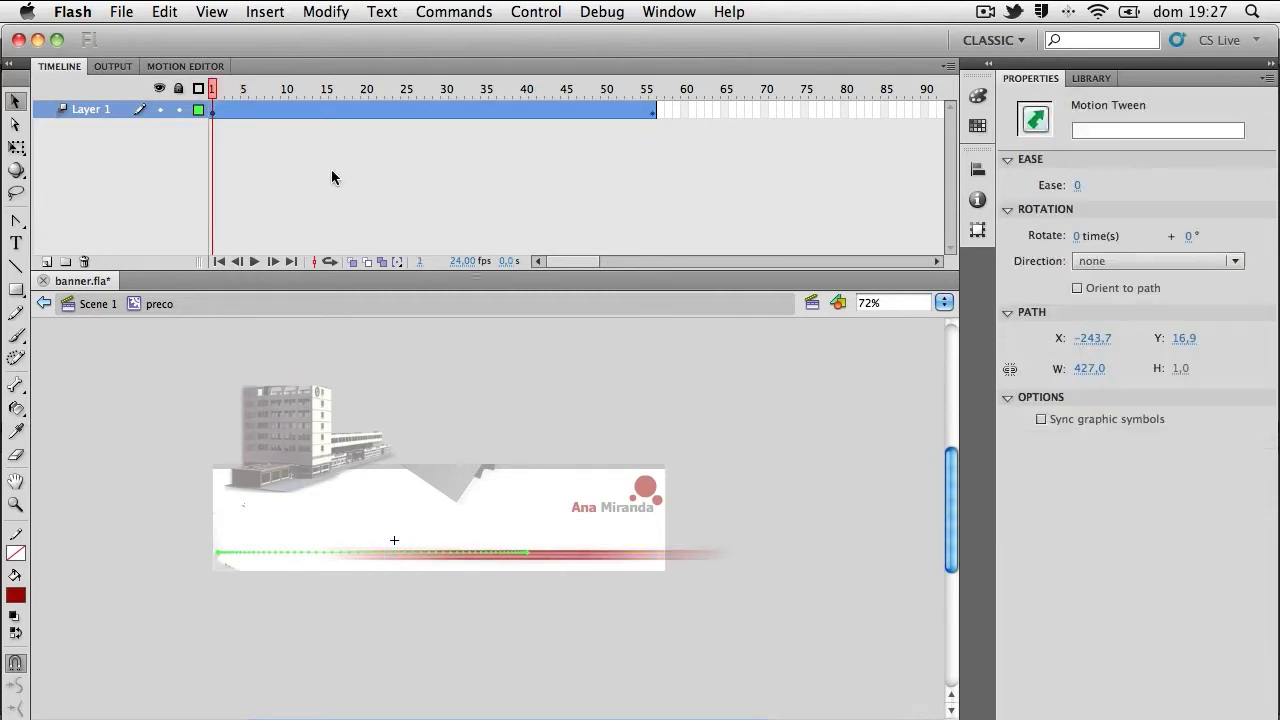
# - Set the text's Blur X filter value to 0 px at frame 1 of the tween
pyautogui.click(577, 561)
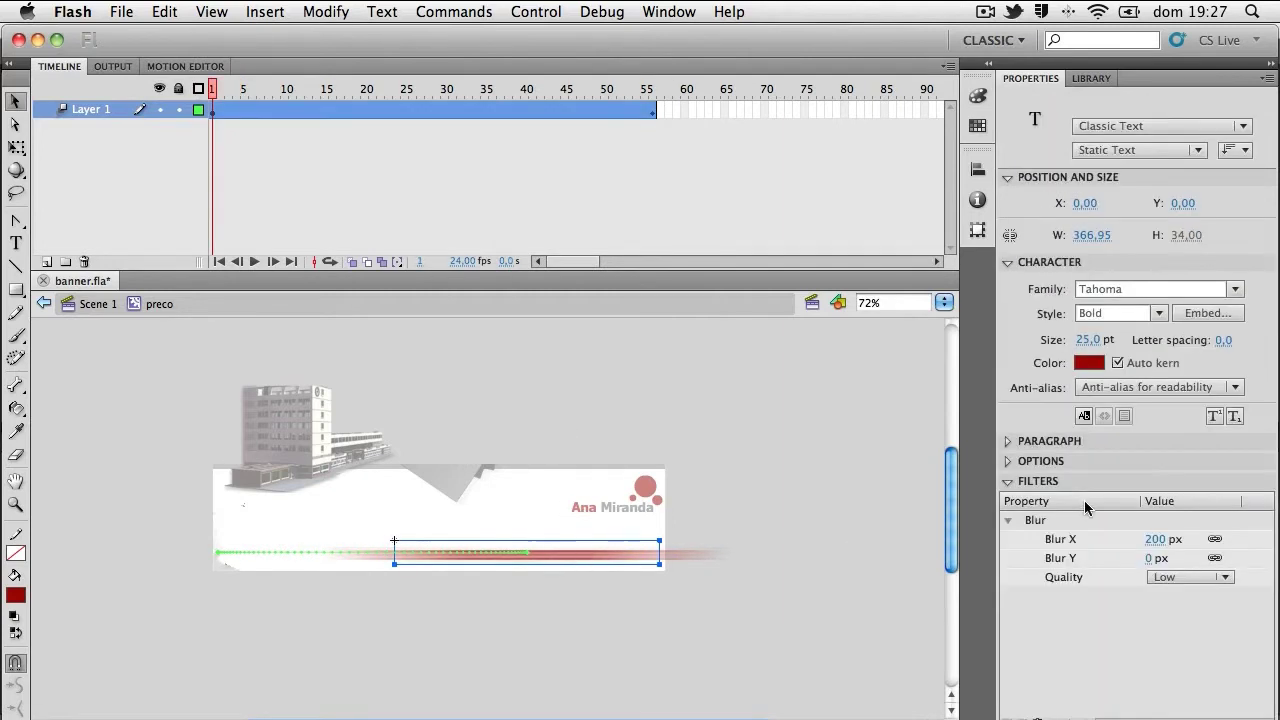
pyautogui.click(1171, 540)
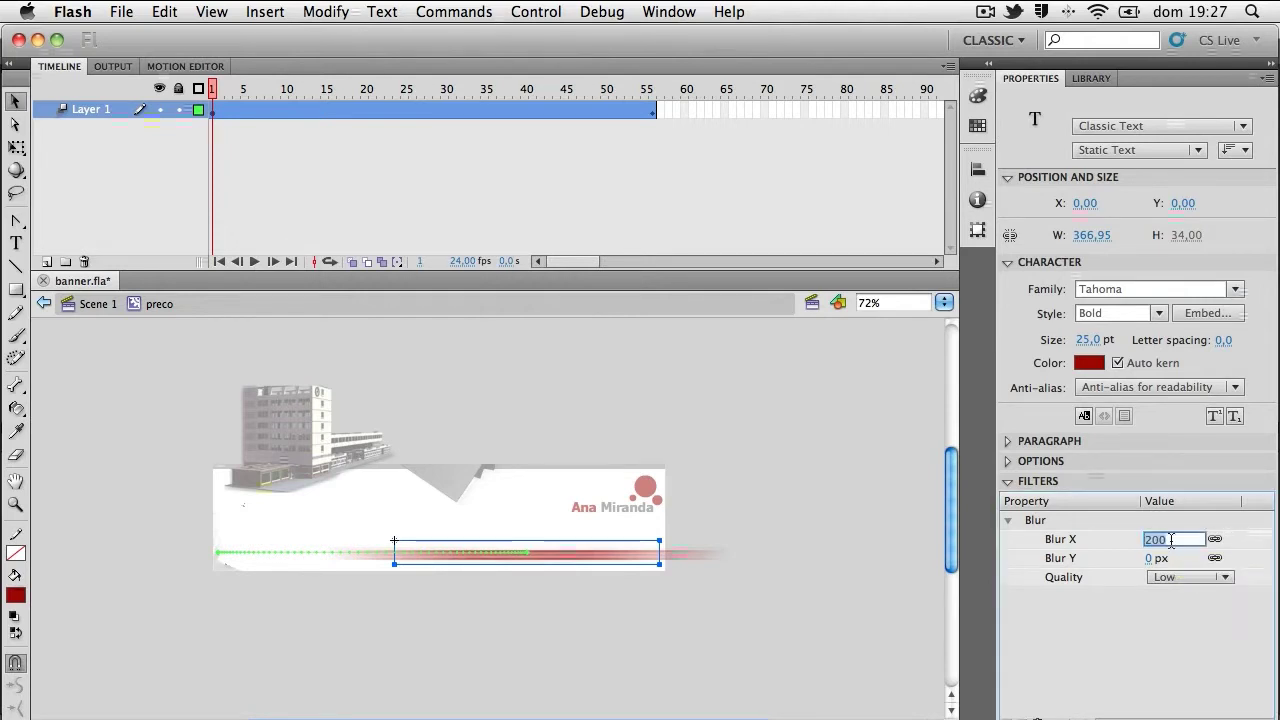
pyautogui.write('0')
pyautogui.press('Return')
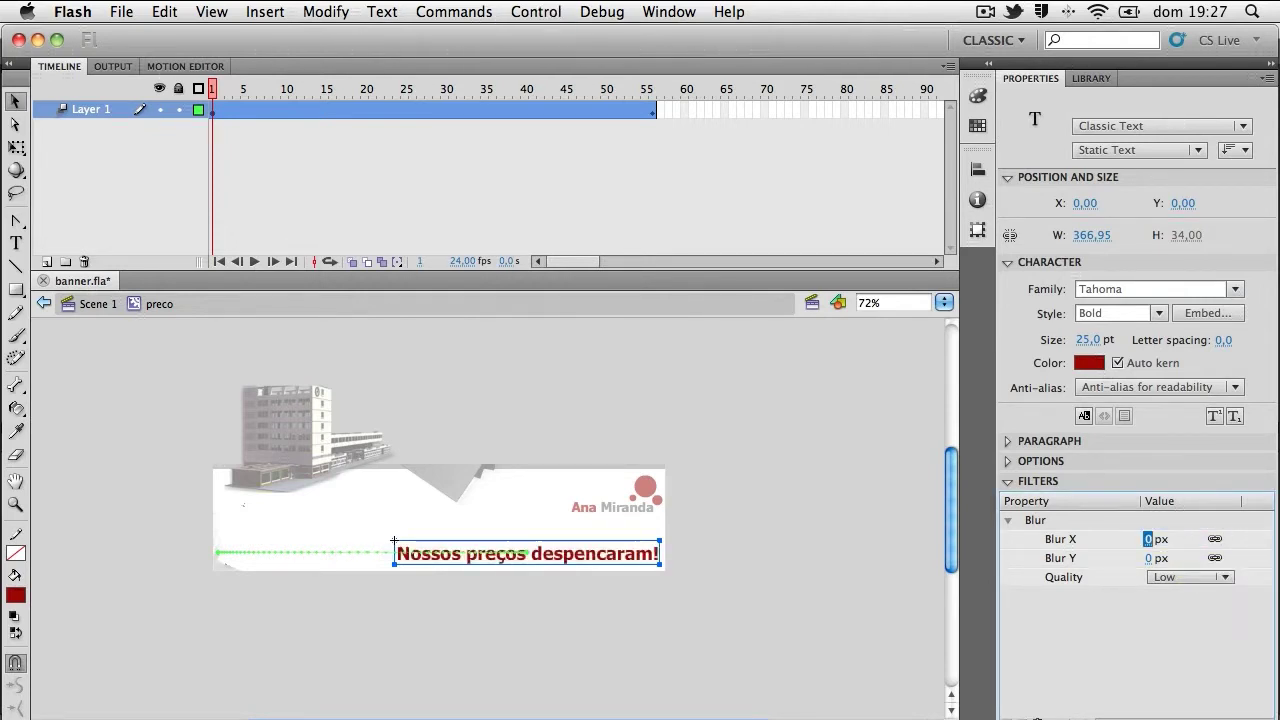
# - At frame 56, unlink the text's Blur X and Y values, set Blur X to 200 px and play the tween
pyautogui.moveTo(224, 93); pyautogui.dragTo(655, 92)
pyautogui.click(316, 543)
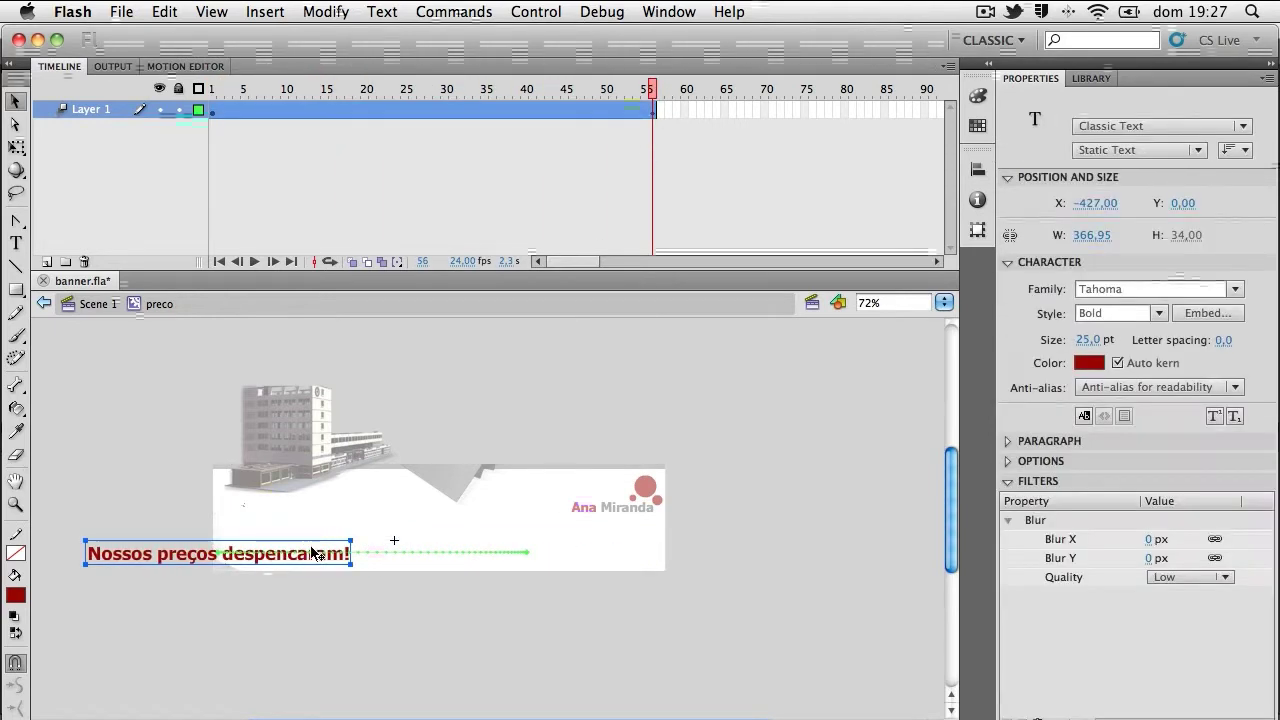
pyautogui.click(1216, 541)
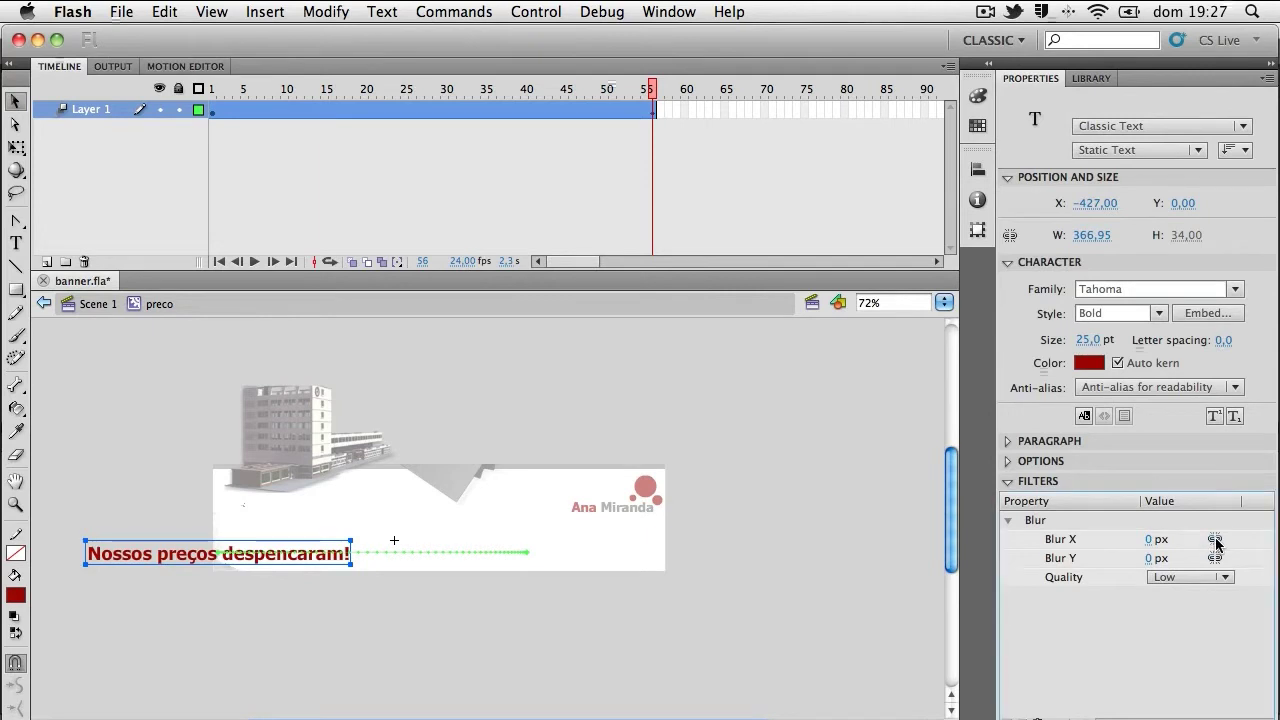
pyautogui.click(1150, 540)
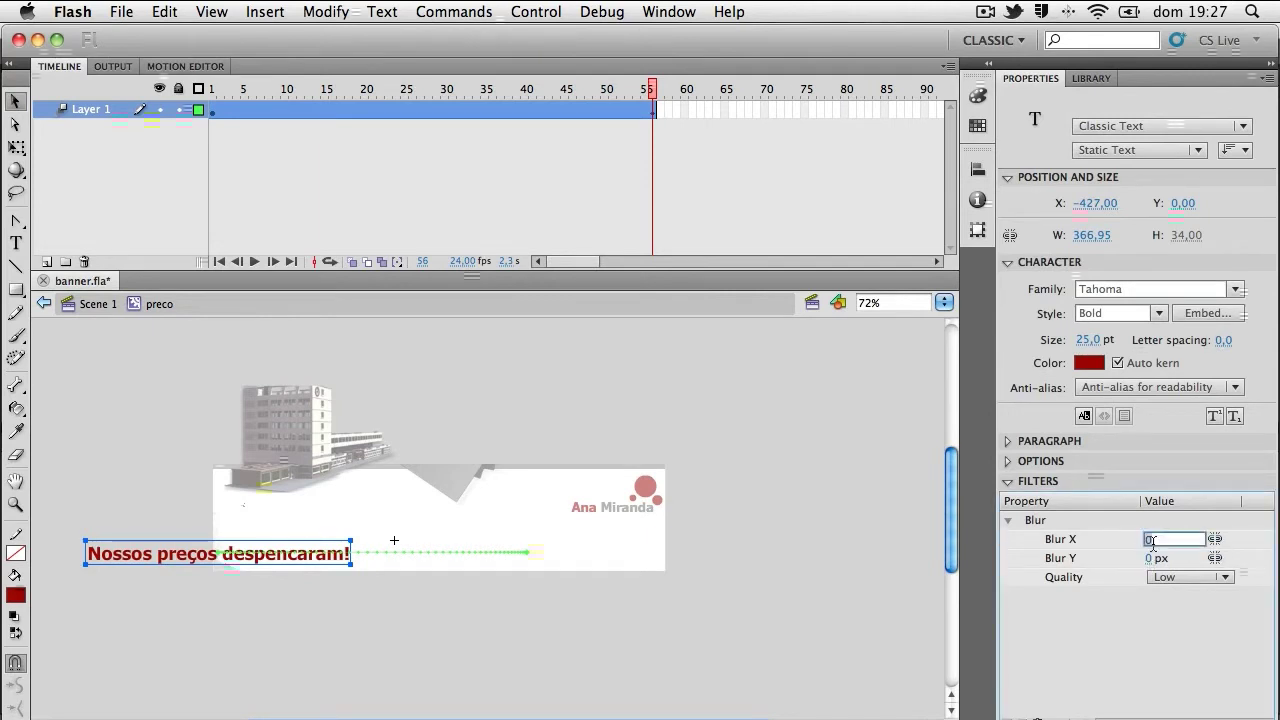
pyautogui.write('200')
pyautogui.press('Return')
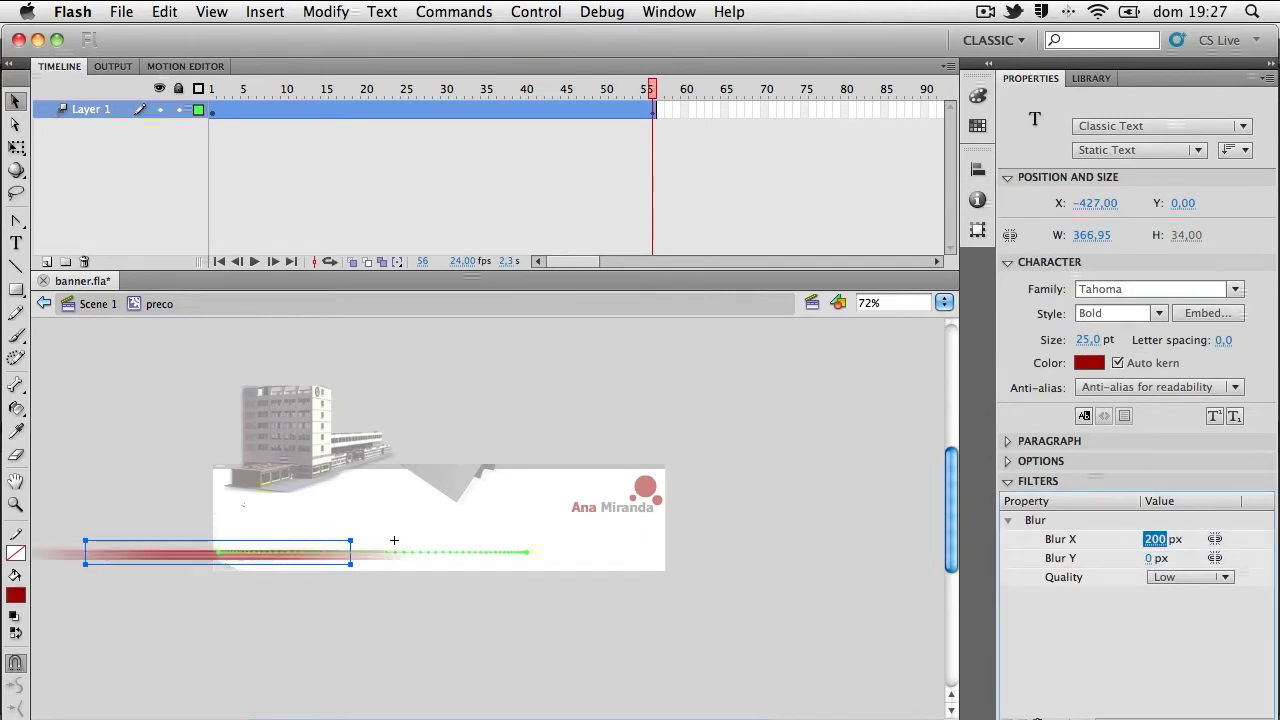
pyautogui.press('Return')
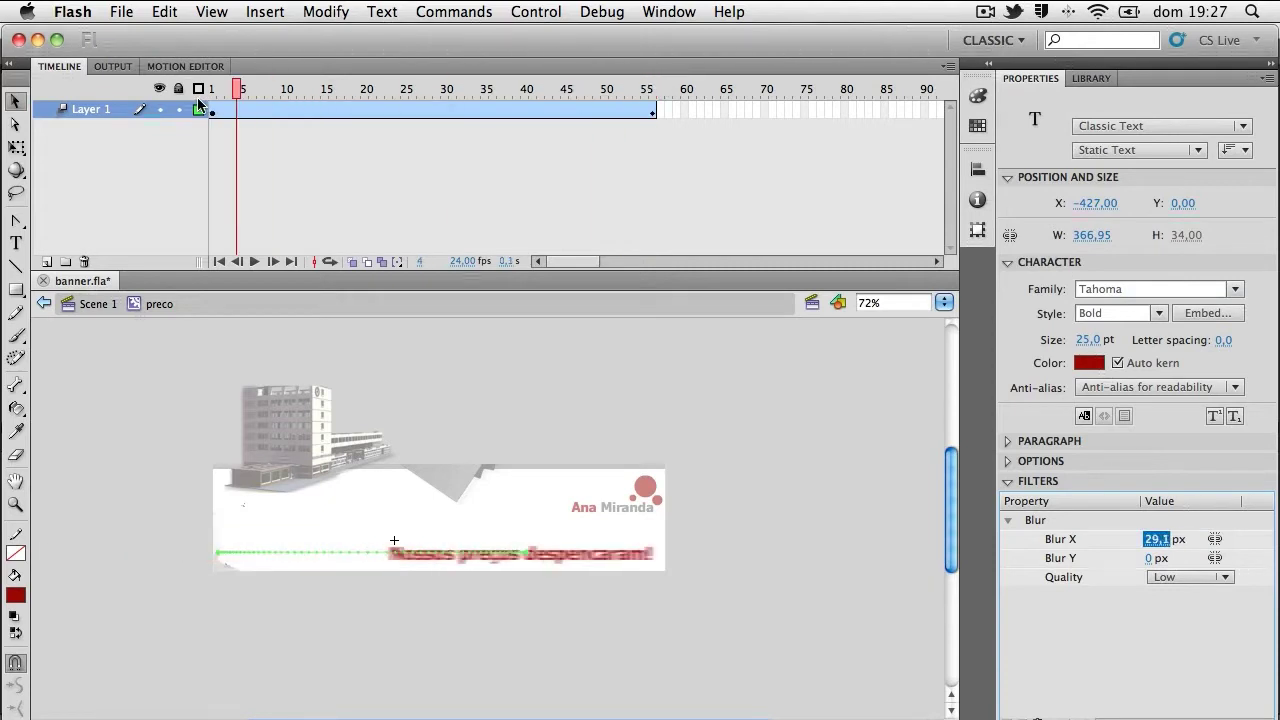
# - Select the text's motion path and shift the whole path horizontally to the right, to about X 5,1
pyautogui.click(500, 110)
pyautogui.press('super+equal')
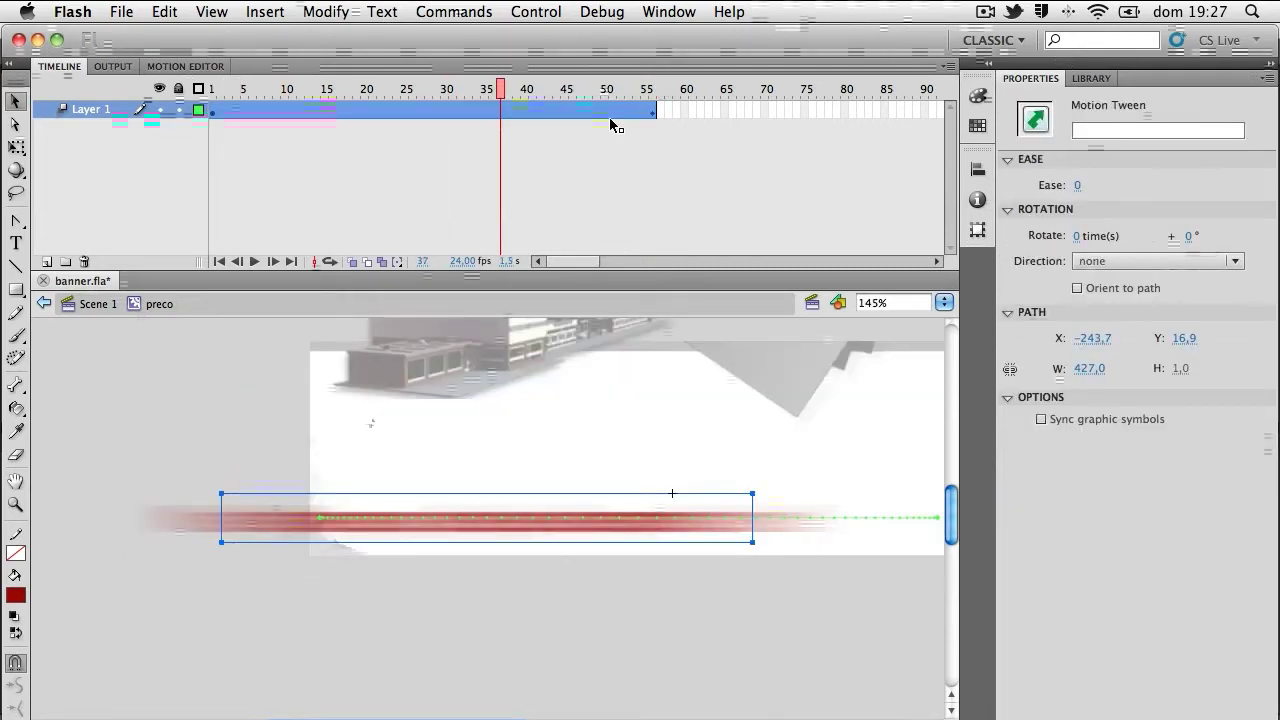
pyautogui.press('super+minus')
pyautogui.click(560, 530)
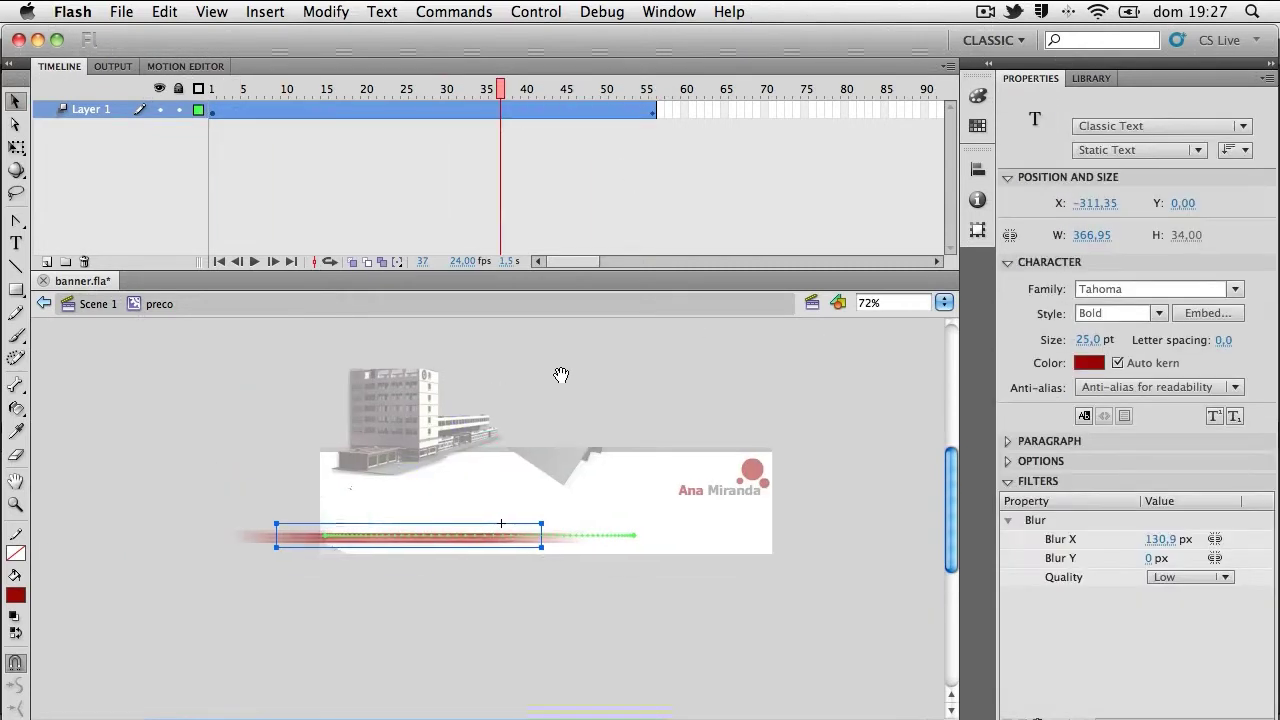
pyautogui.hscroll(3, 535, 505)
pyautogui.click(488, 577)
pyautogui.click(474, 517)
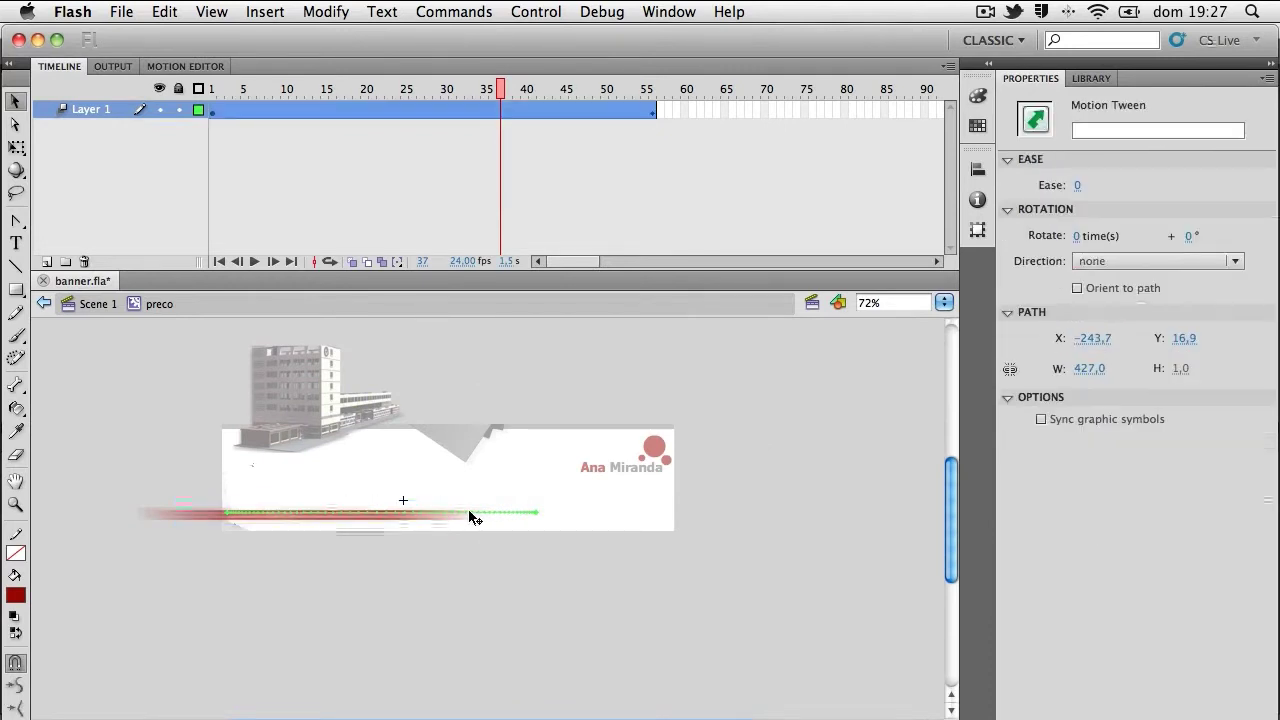
pyautogui.moveTo(497, 517); pyautogui.dragTo(677, 518)
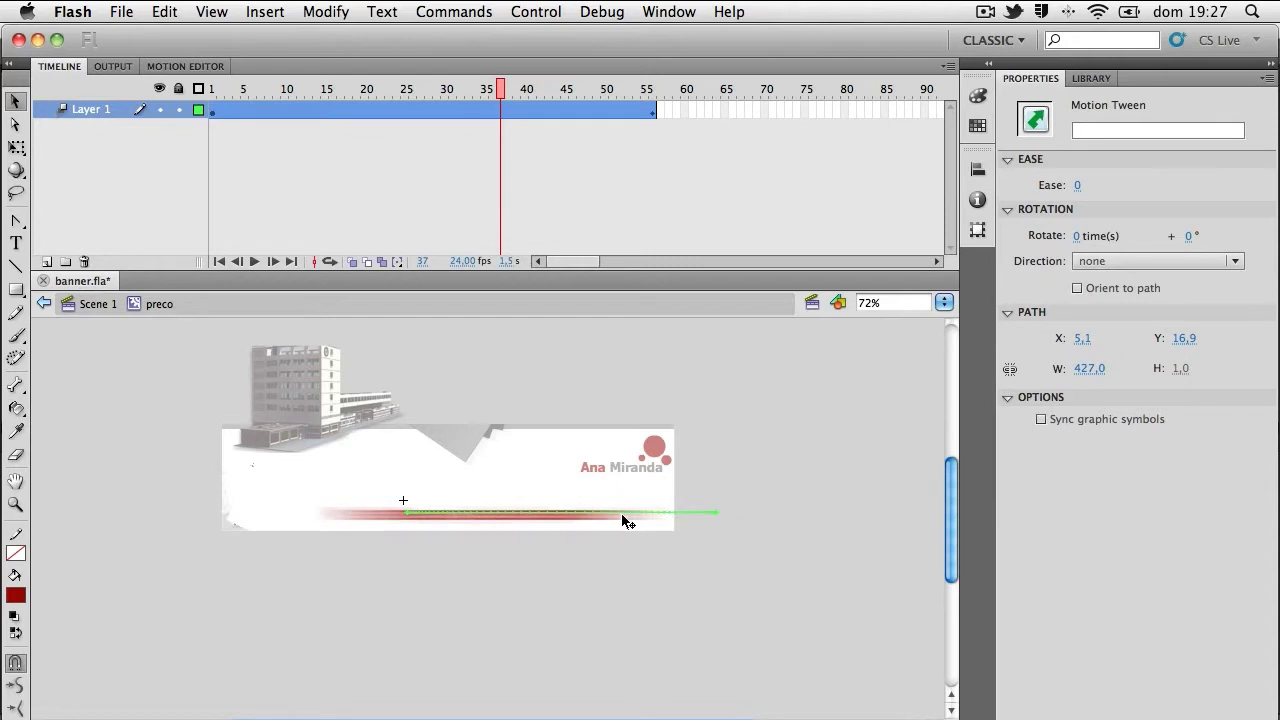
# - Go to frame 56 and shift the motion path with its text further right, to about X 140,5
pyautogui.moveTo(500, 93); pyautogui.dragTo(705, 133)
pyautogui.click(522, 513)
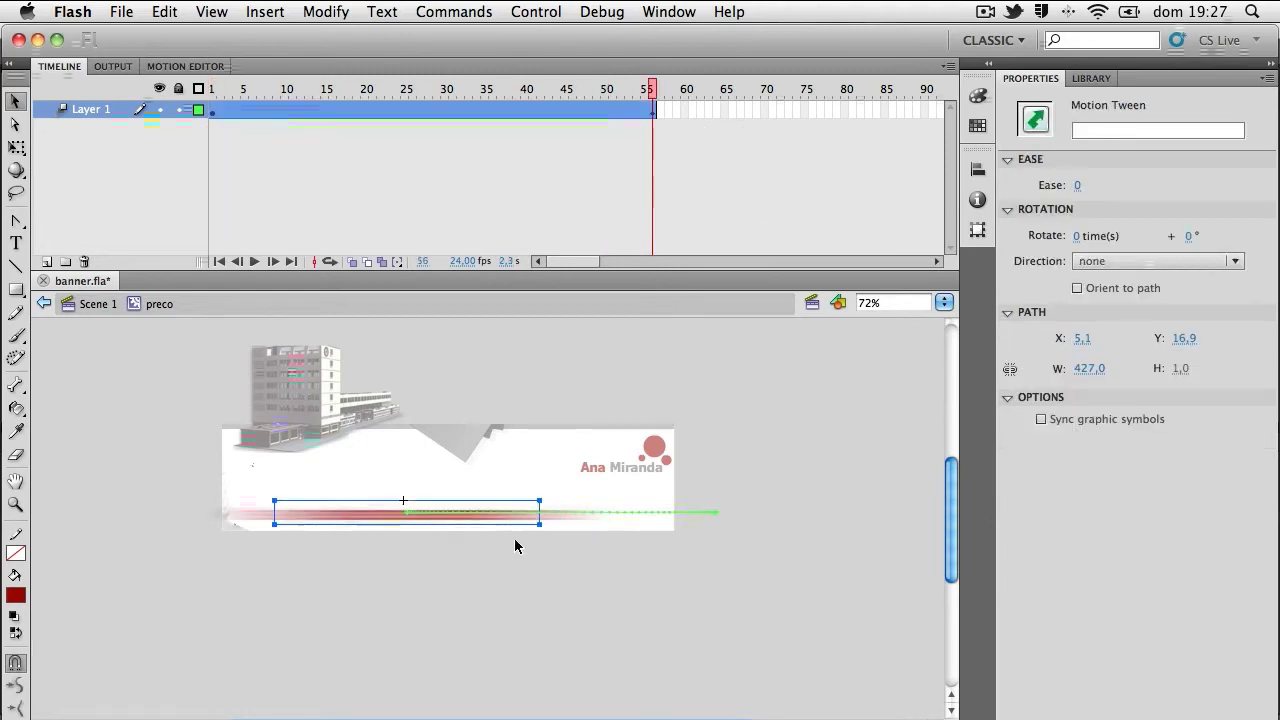
pyautogui.click(634, 517)
pyautogui.moveTo(693, 519); pyautogui.dragTo(791, 517)
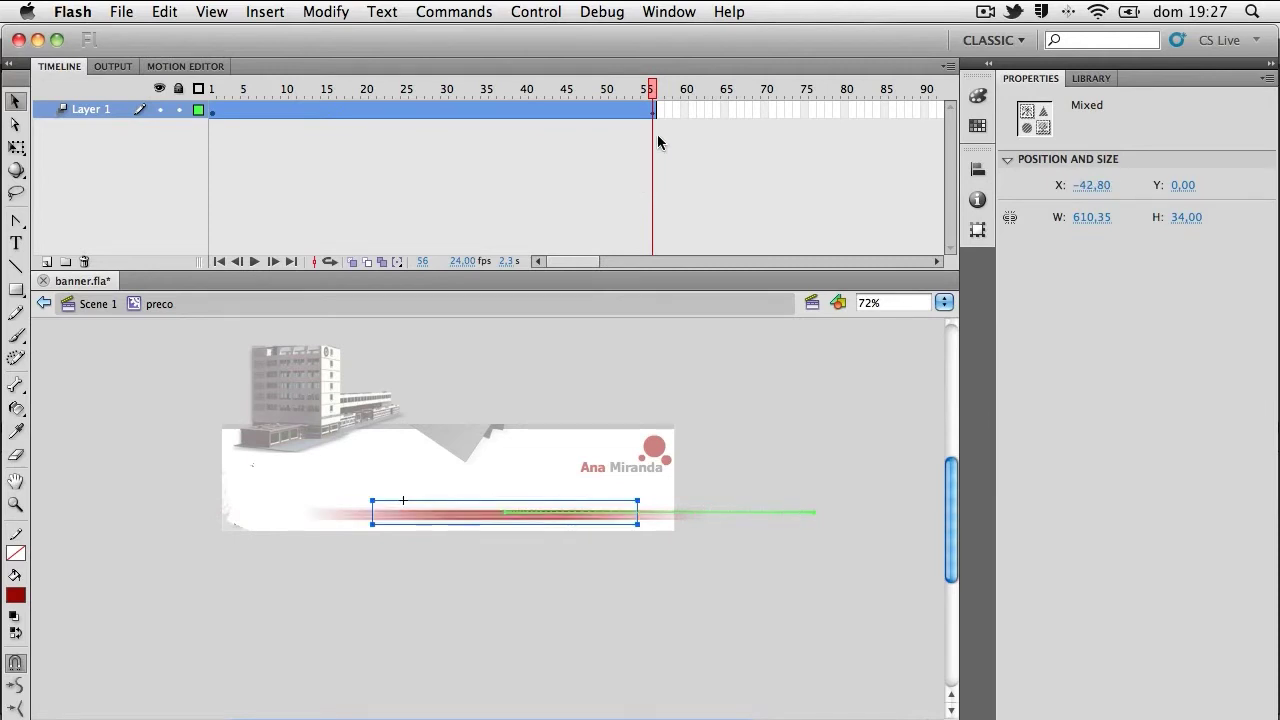
pyautogui.press('Return')
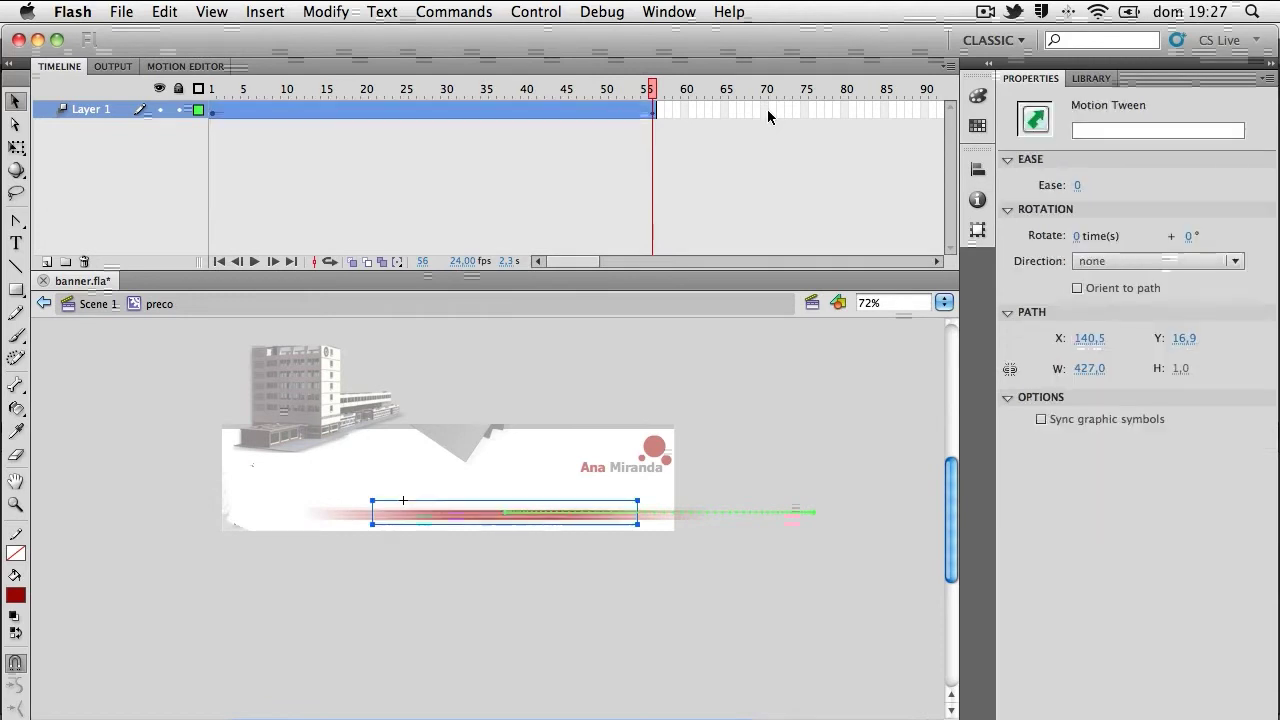
# - At frame 1 of the tween, select the text and set its Blur X filter value to 200 px
pyautogui.moveTo(652, 88); pyautogui.dragTo(155, 109)
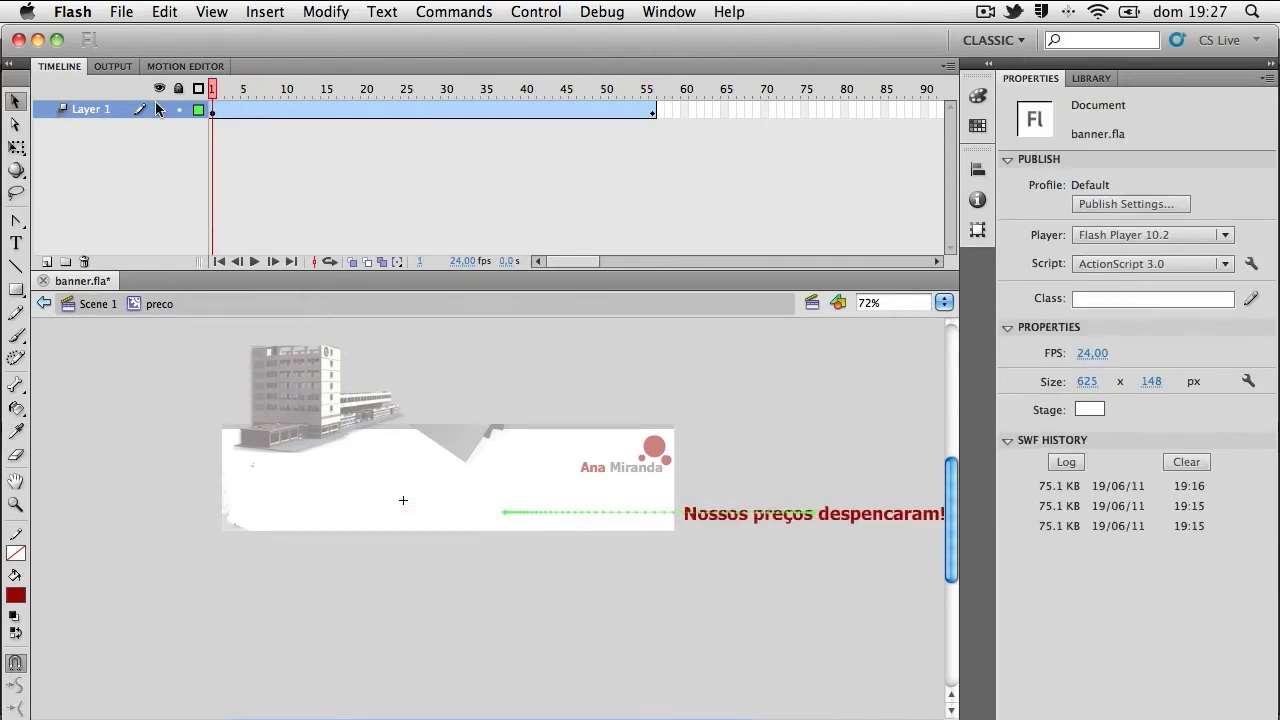
pyautogui.click(140, 108)
pyautogui.click(840, 515)
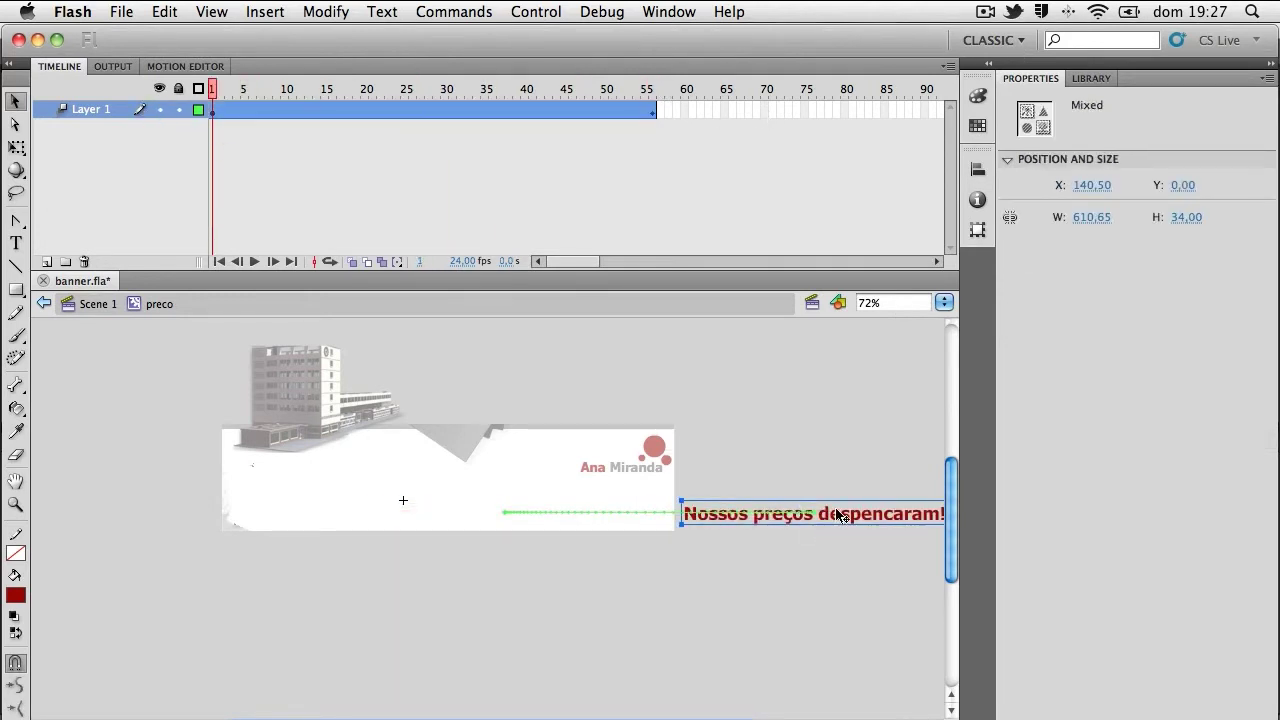
pyautogui.click(857, 517)
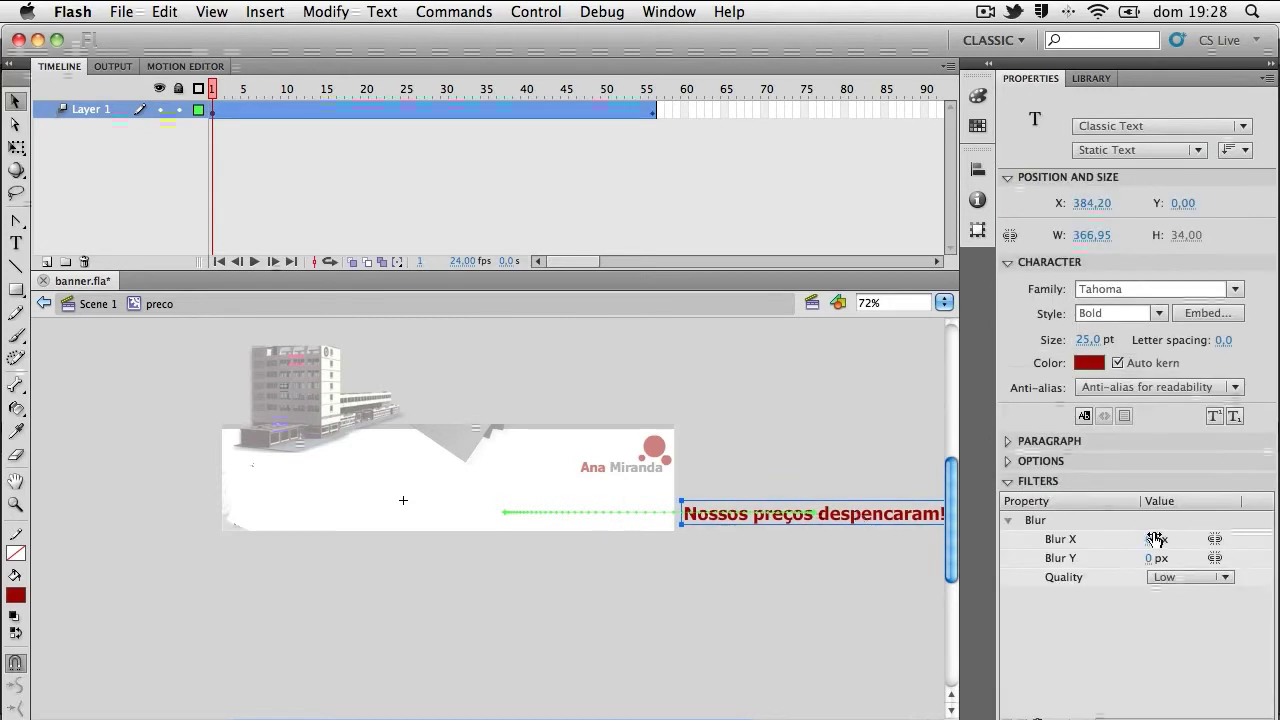
pyautogui.click(1152, 538)
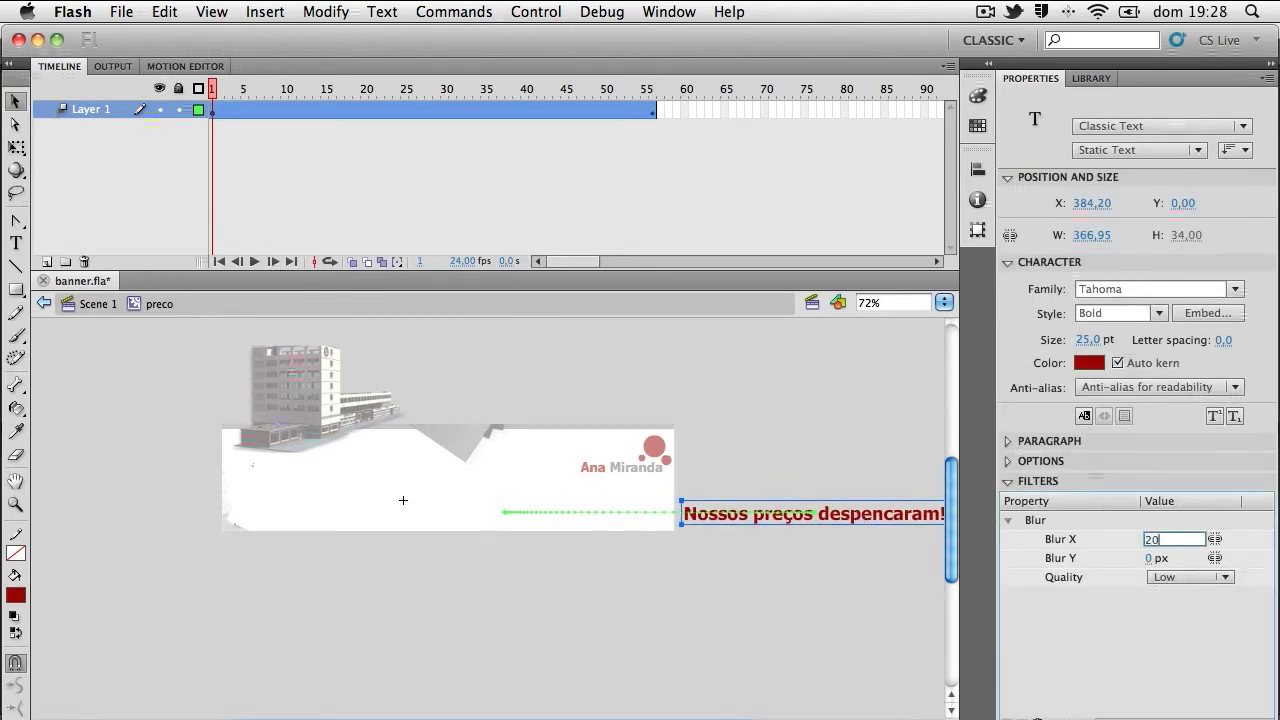
pyautogui.press('Return')
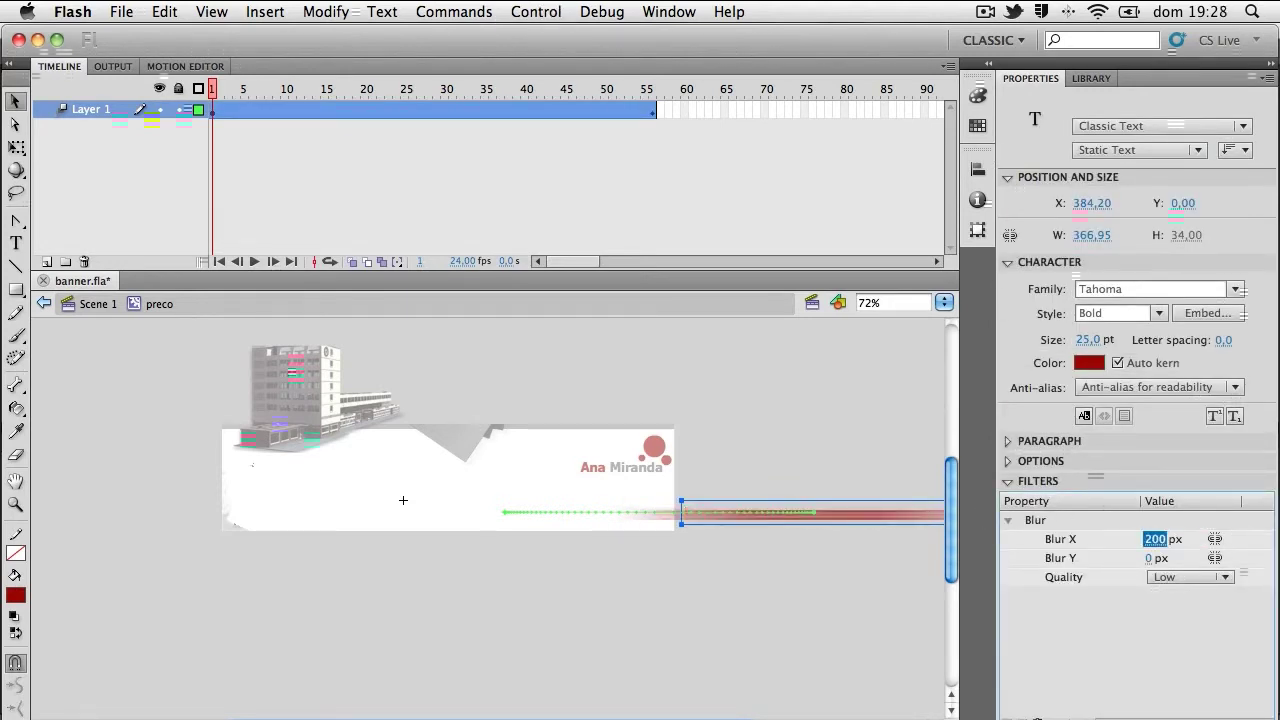
# - At frame 56 of the tween, select the text and set its Blur X filter value to 0 px
pyautogui.click(220, 89)
pyautogui.moveTo(245, 89); pyautogui.dragTo(652, 89)
pyautogui.click(650, 109)
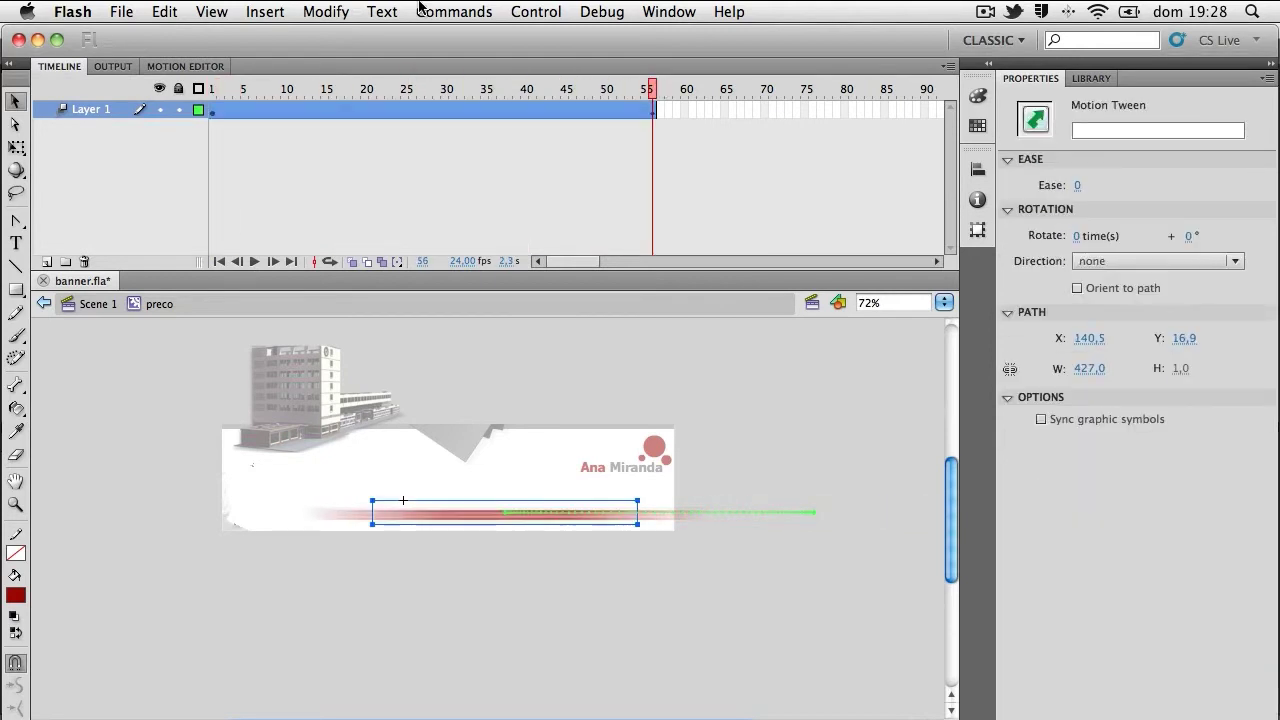
pyautogui.click(505, 519)
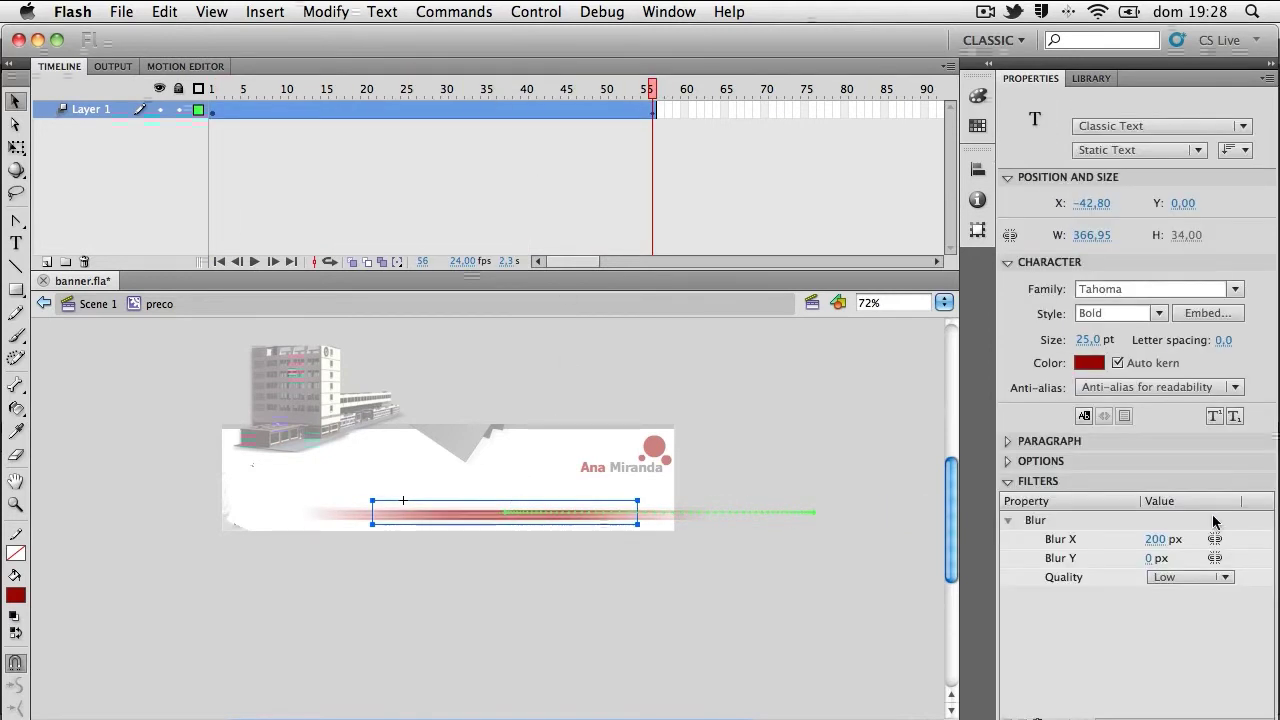
pyautogui.click(1165, 540)
pyautogui.write('0')
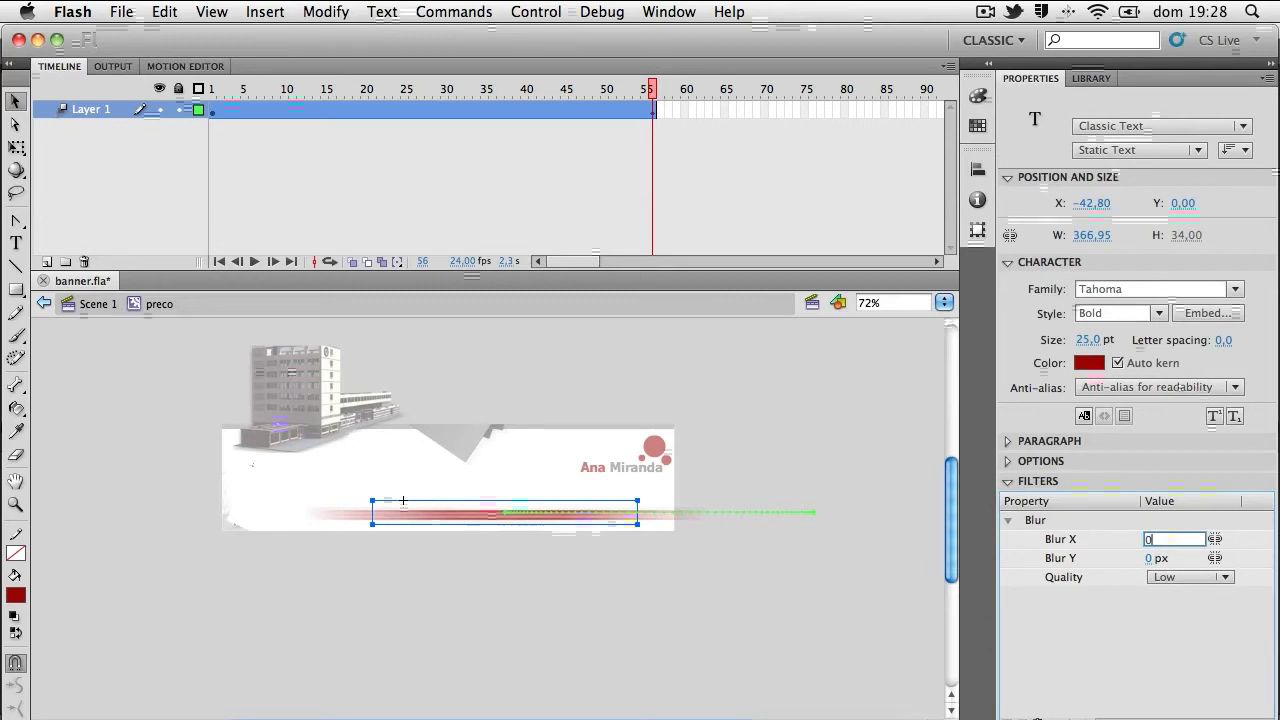
pyautogui.press('Return')
# - Test the movie to check the blurred text fly-in, and close the preview
pyautogui.moveTo(657, 89)
pyautogui.mouseDown()
pyautogui.moveTo(214, 89)
pyautogui.moveTo(652, 89)
pyautogui.mouseUp()
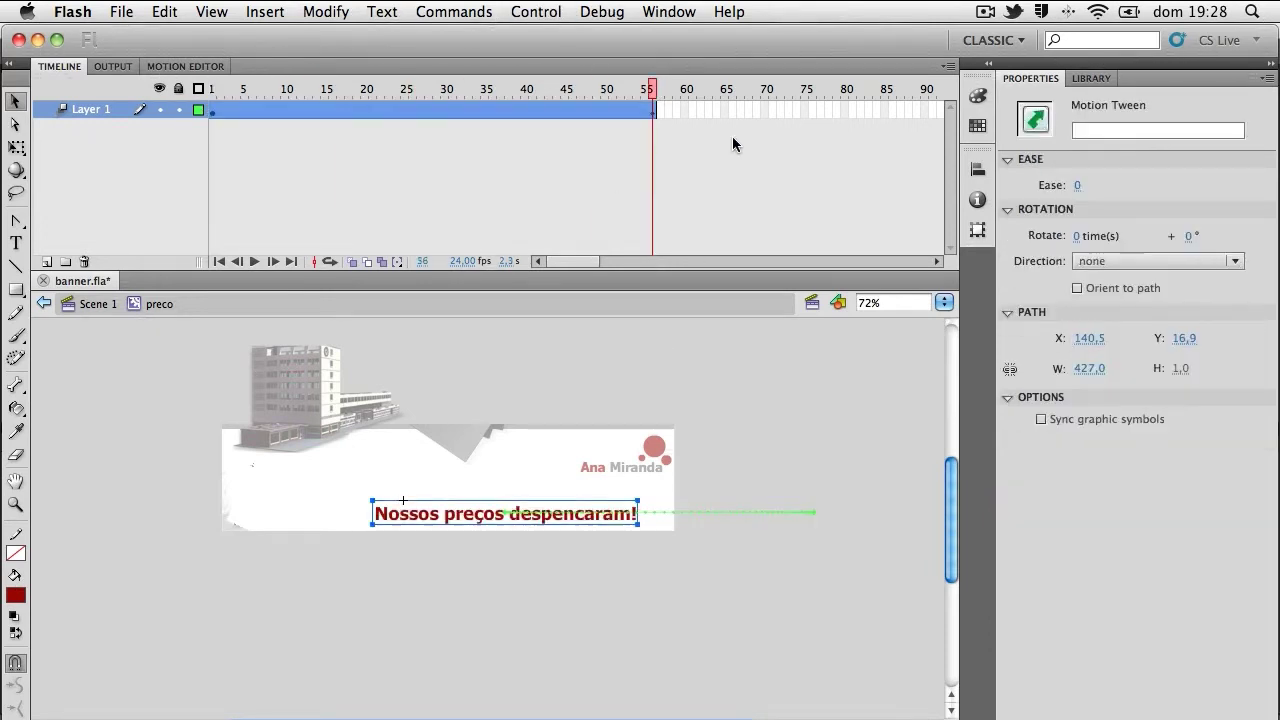
pyautogui.press('super+Return')
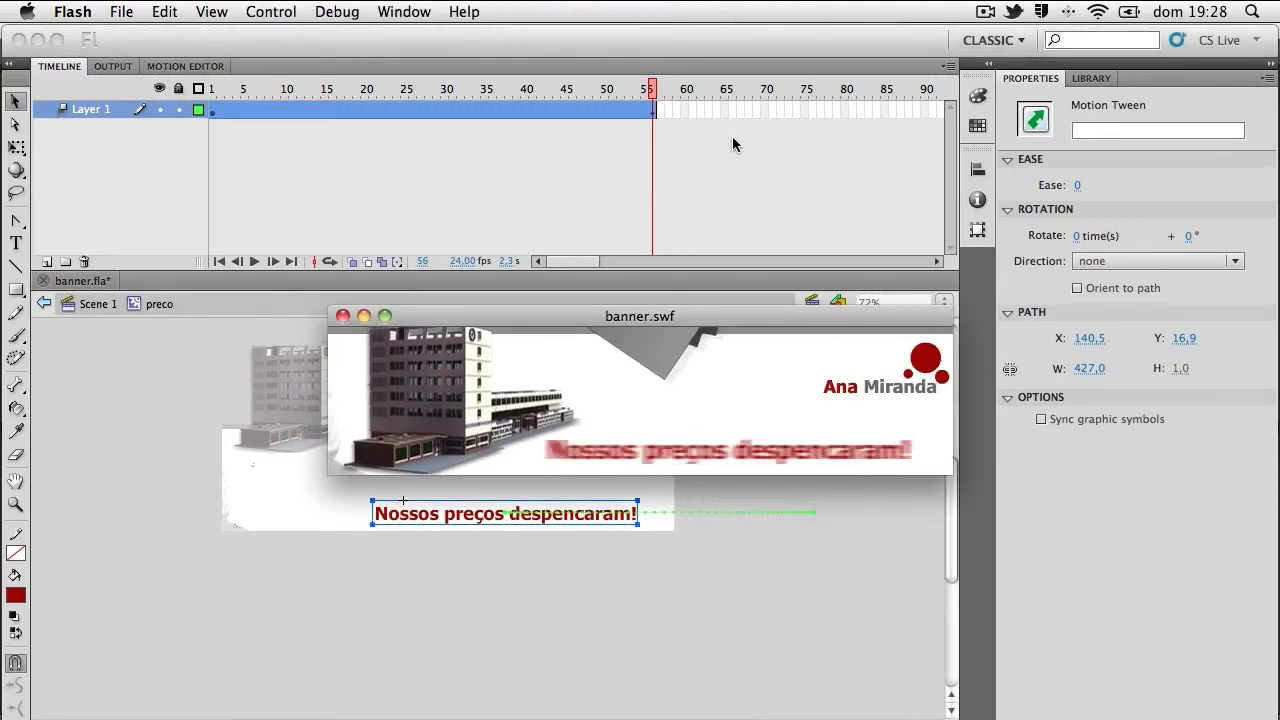
pyautogui.click(342, 316)
# - Shorten the text's motion tween to end at frame 23 and test the movie
pyautogui.click(658, 112)
pyautogui.moveTo(655, 105); pyautogui.dragTo(389, 107)
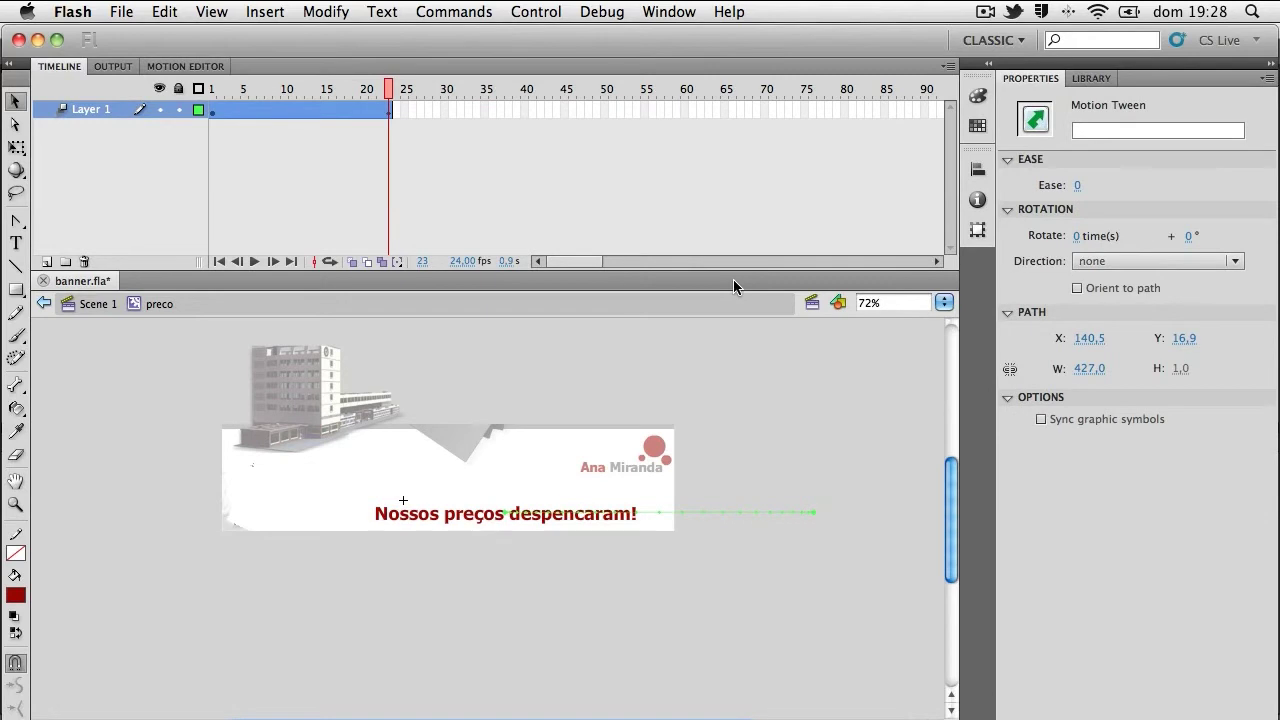
pyautogui.press('super+Return')
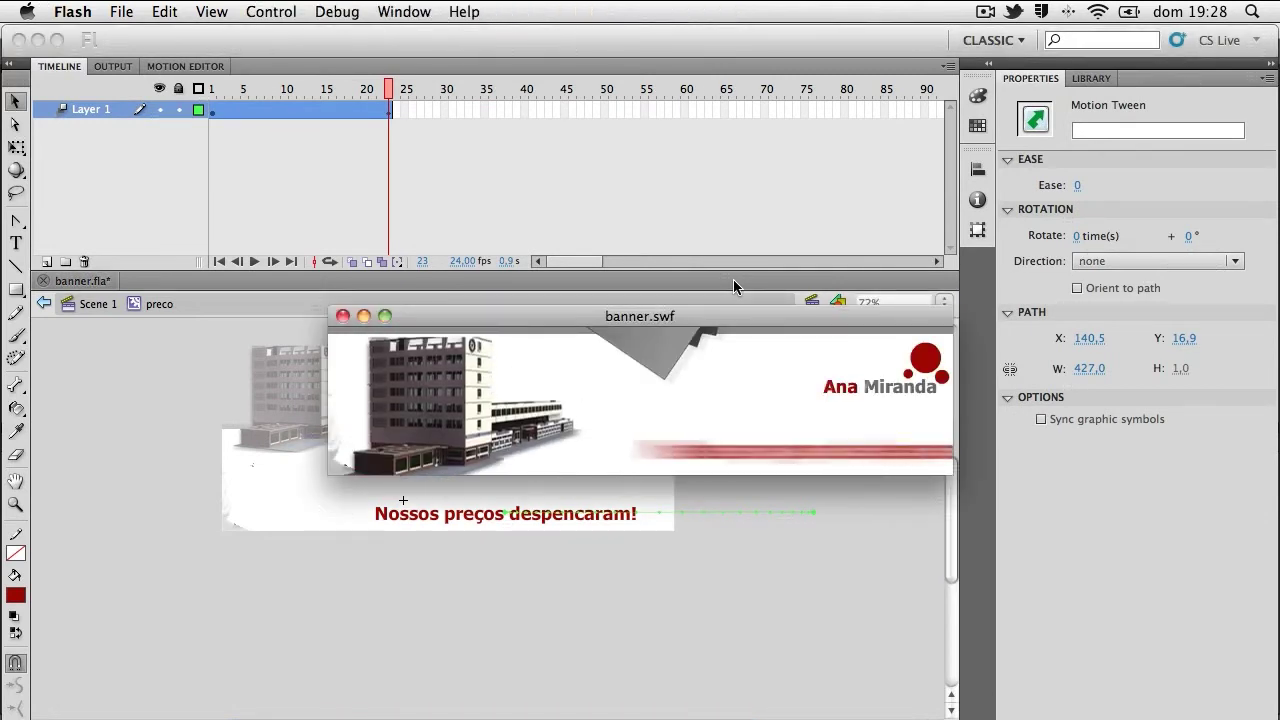
pyautogui.click(345, 316)
# - Shorten the text's motion tween to end at frame 15 and test the movie again
pyautogui.moveTo(389, 107); pyautogui.dragTo(330, 106)
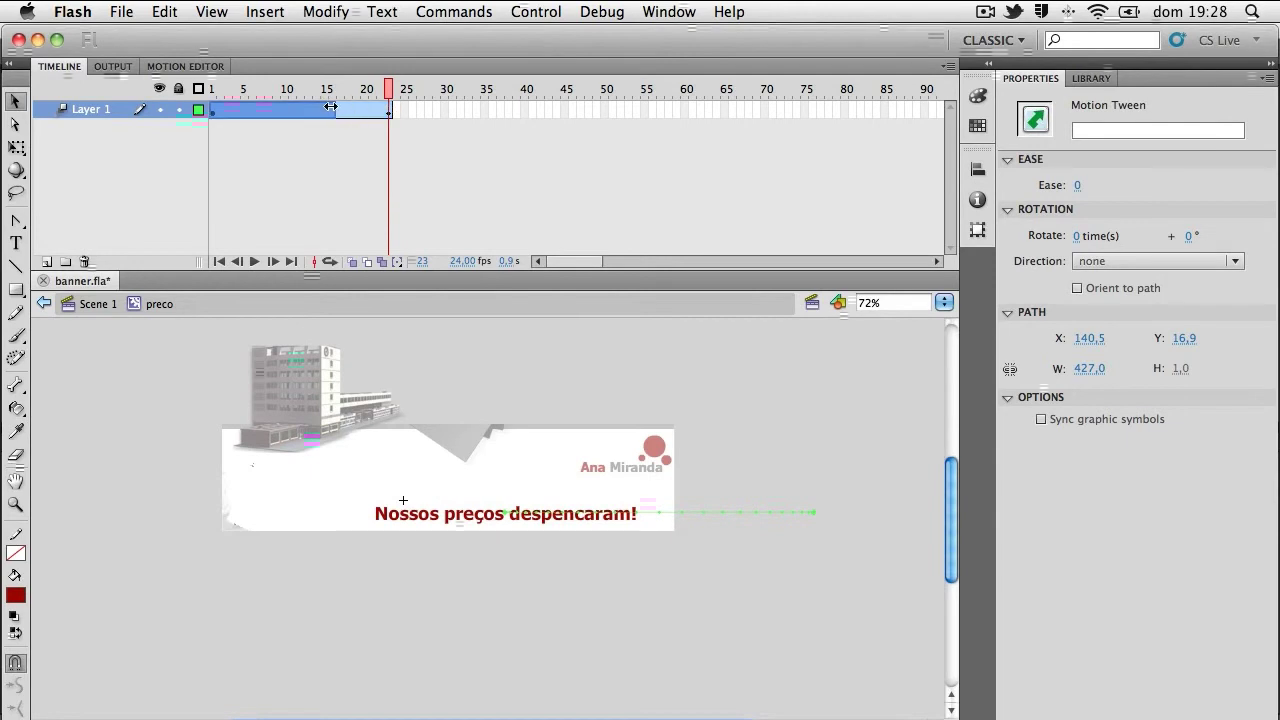
pyautogui.press('super+Return')
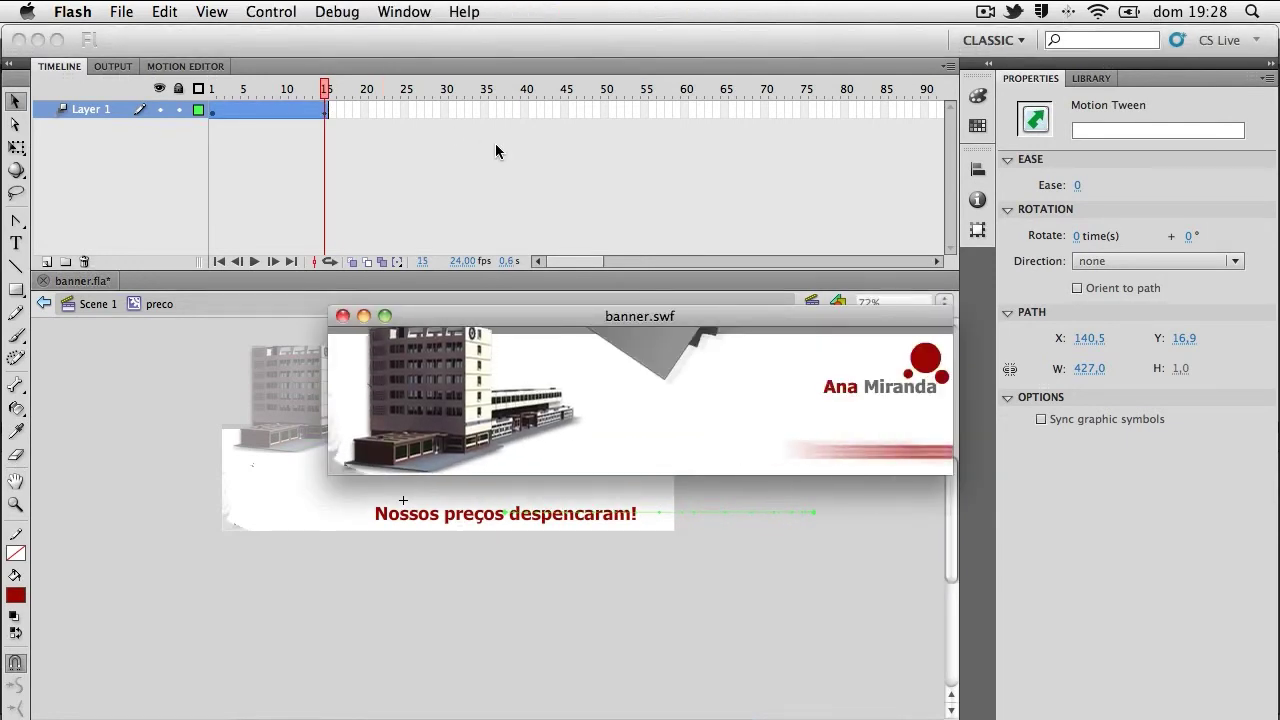
pyautogui.click(343, 316)
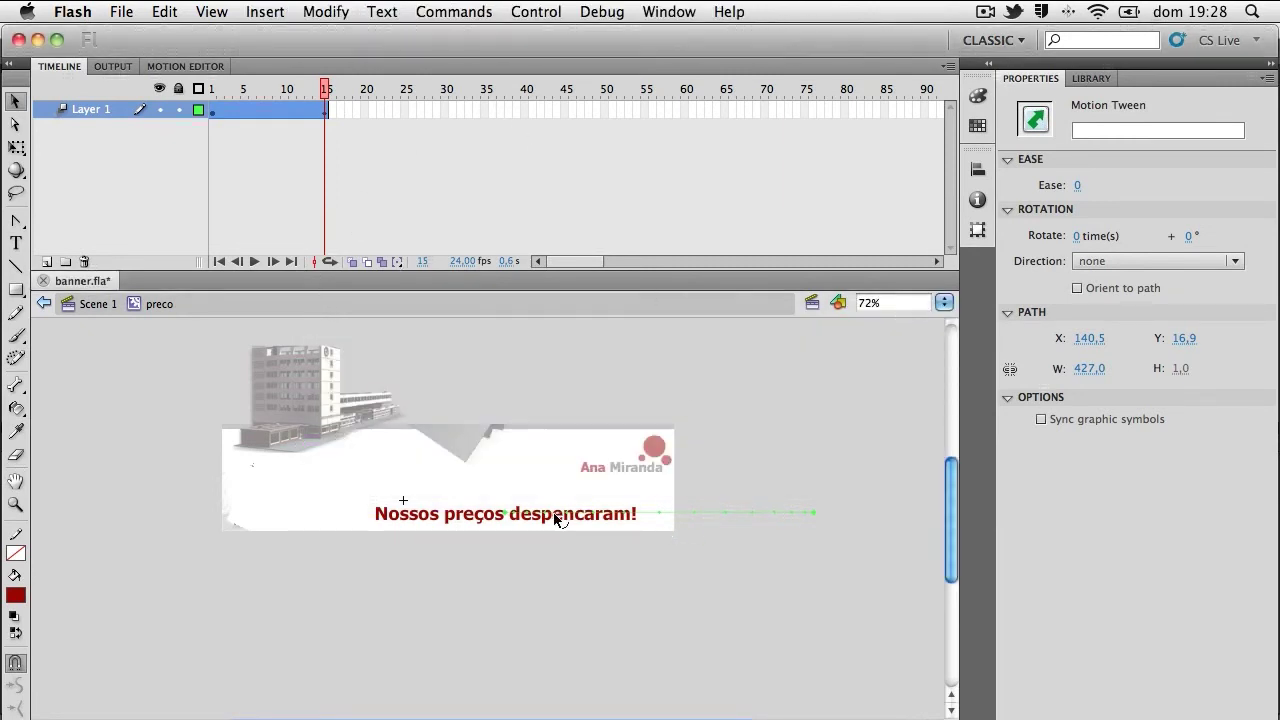
# - At frame 15, move the text horizontally to the right, to about X -4,10, keeping Y at 0,00
pyautogui.hotkey('ctrl', '=')
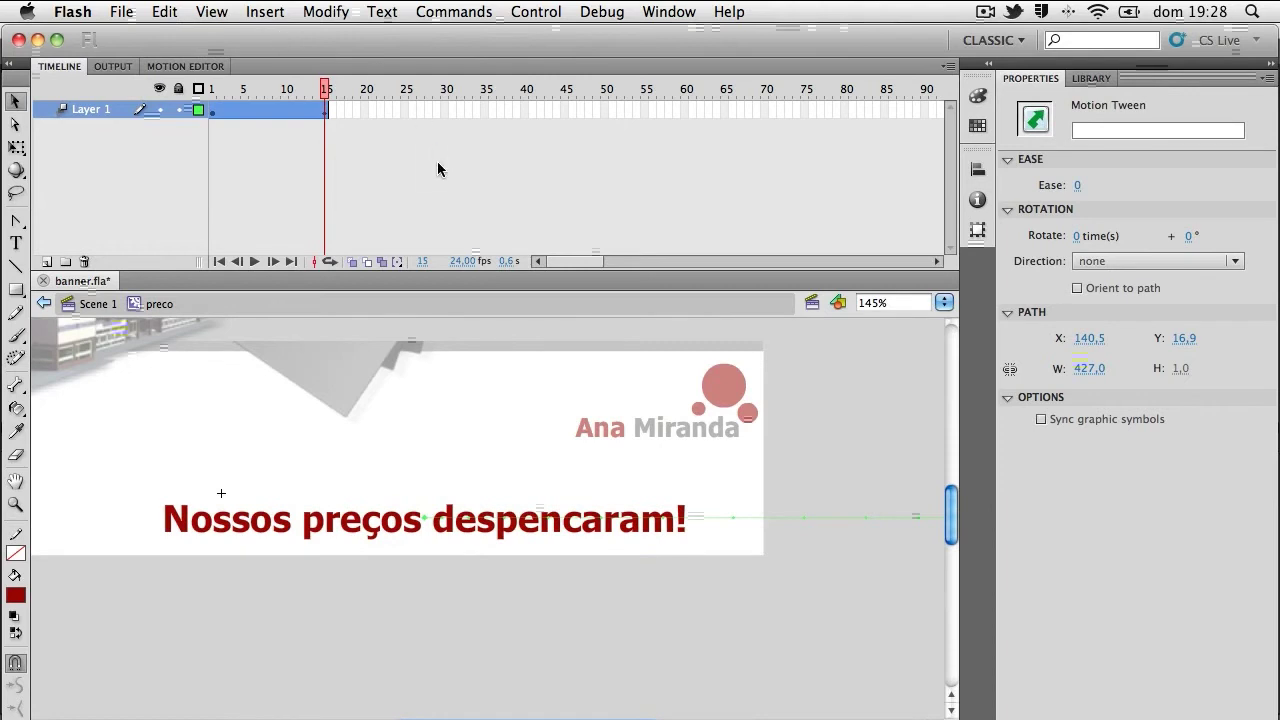
pyautogui.click(631, 536)
pyautogui.moveTo(613, 533); pyautogui.dragTo(669, 535)
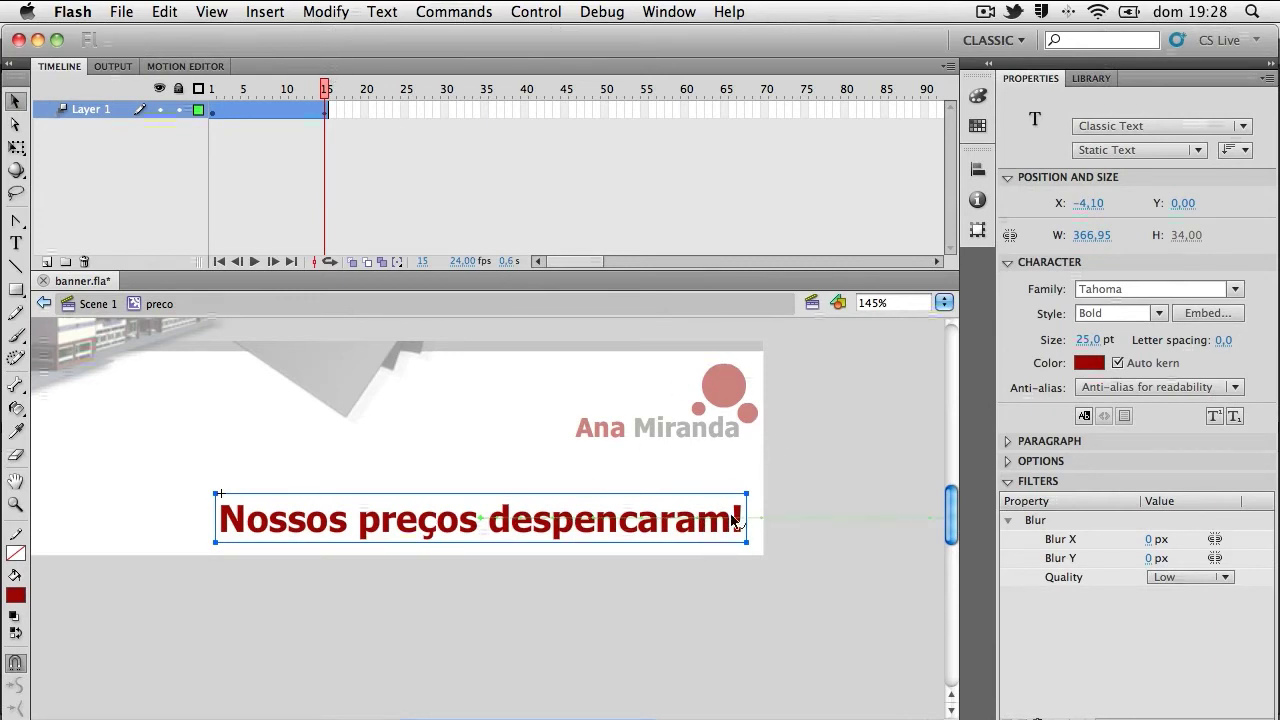
# - Extend Layer 1 with frames up to frame 61 without stretching the tween's keyframes, and test the movie
pyautogui.click(653, 109)
pyautogui.click(691, 110)
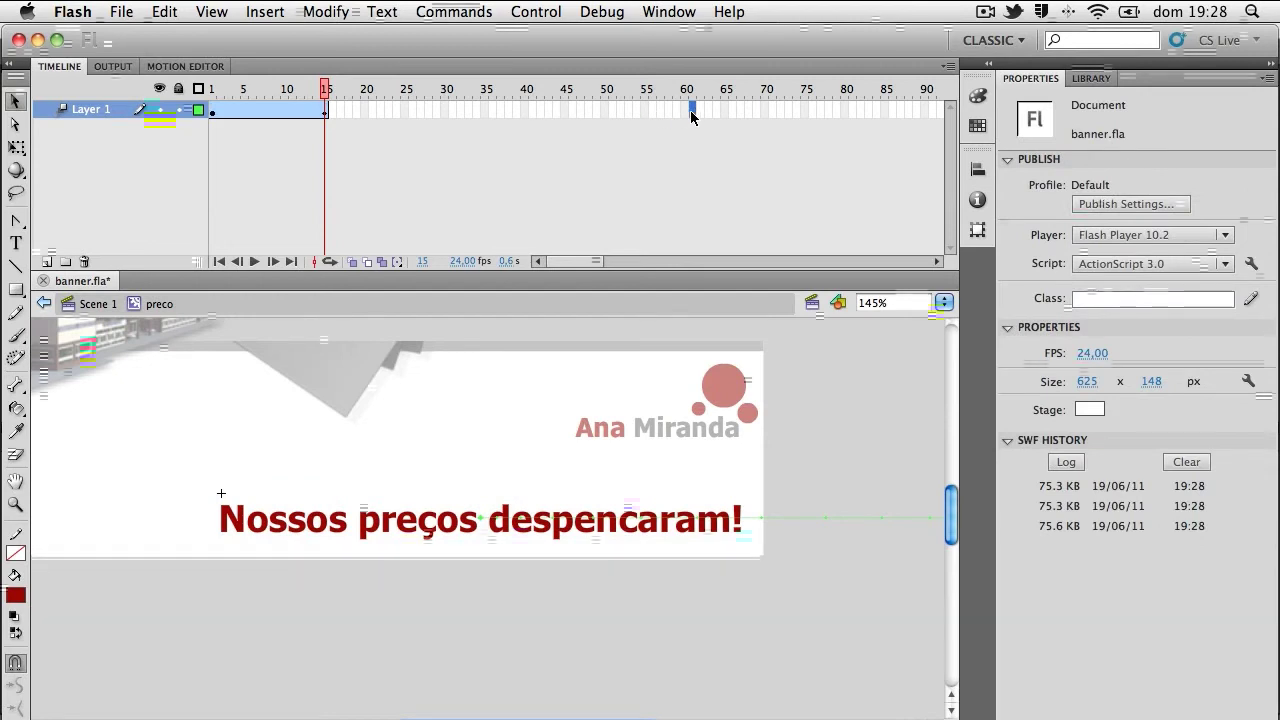
pyautogui.press('F5')
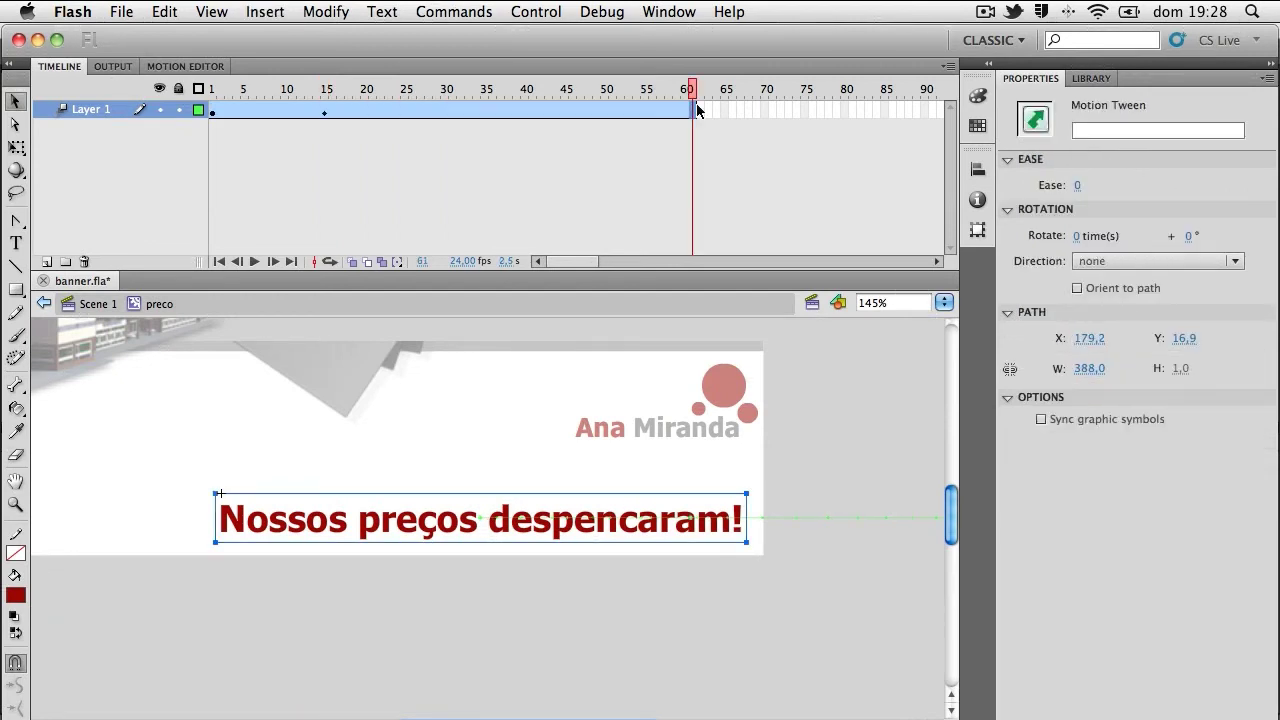
pyautogui.press('super+Return')
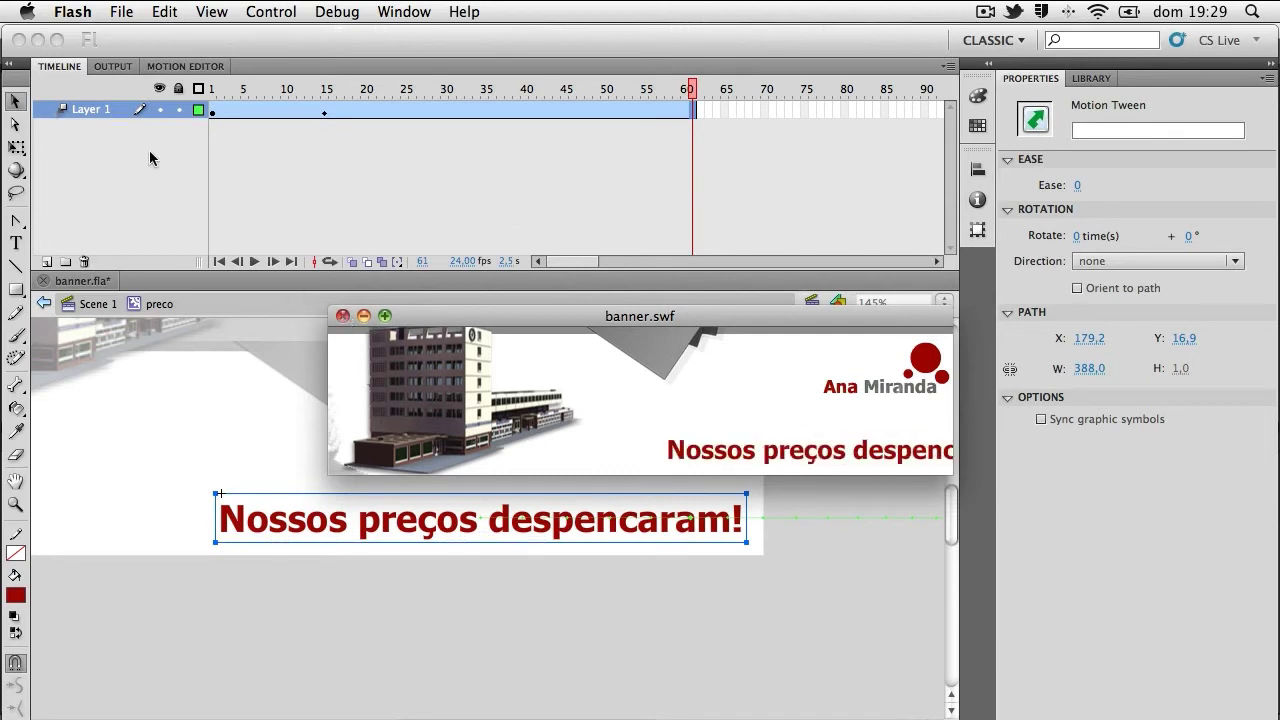
pyautogui.press('super+w')
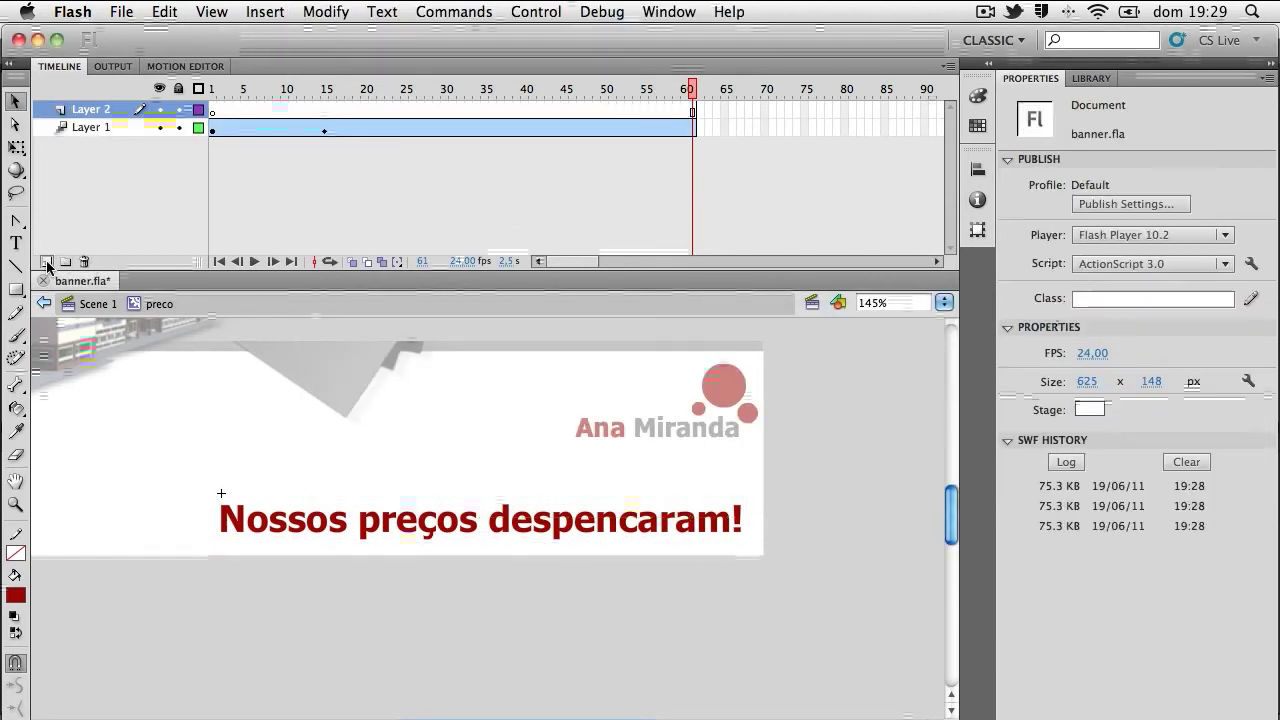
# - Add a layer above Layer 1 and name it acoes
pyautogui.doubleClick(100, 109)
pyautogui.write('adoes')
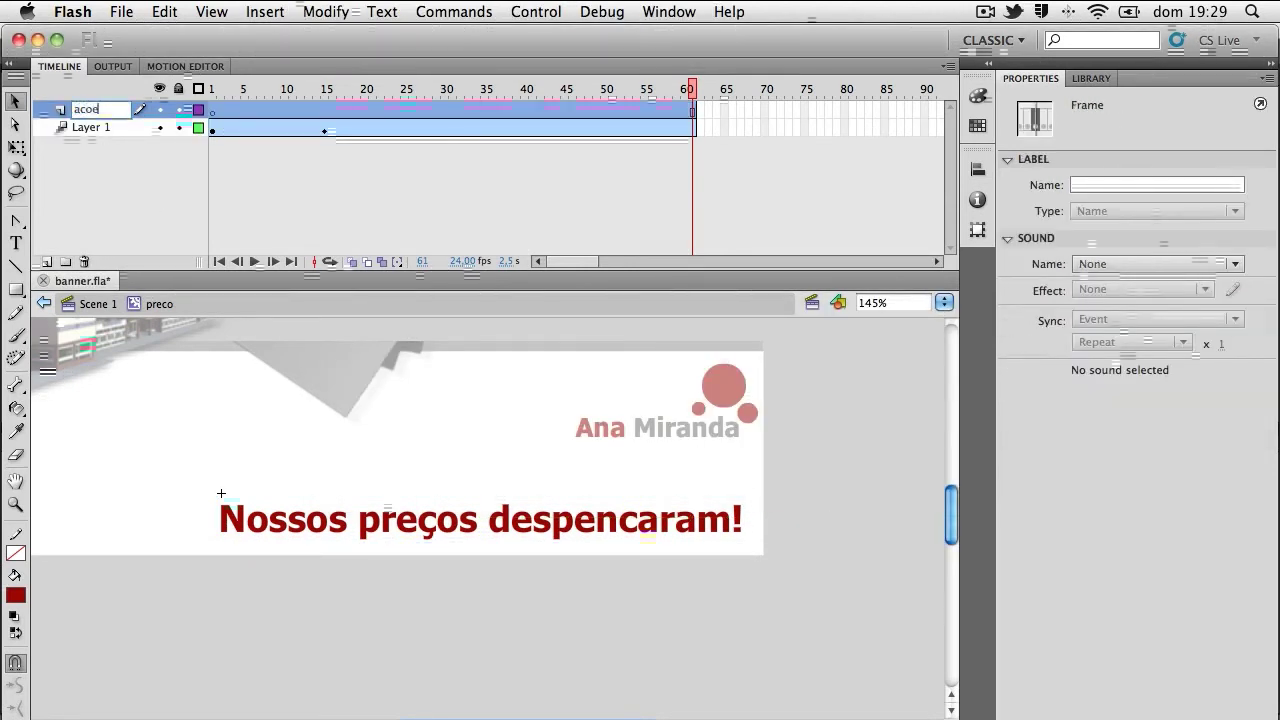
pyautogui.press('Return')
# - Insert a keyframe at frame 61 of the acoes layer and give it the frame script stop();
pyautogui.click(694, 116)
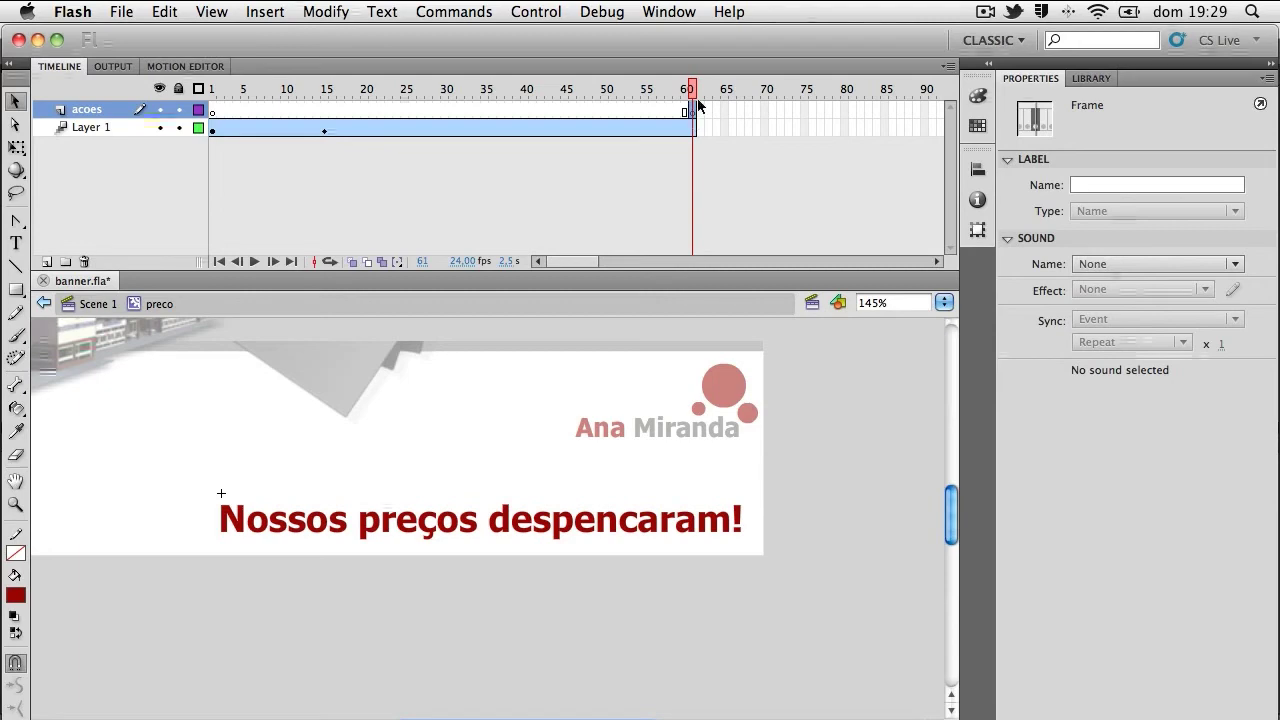
pyautogui.click(665, 16)
pyautogui.click(712, 250)
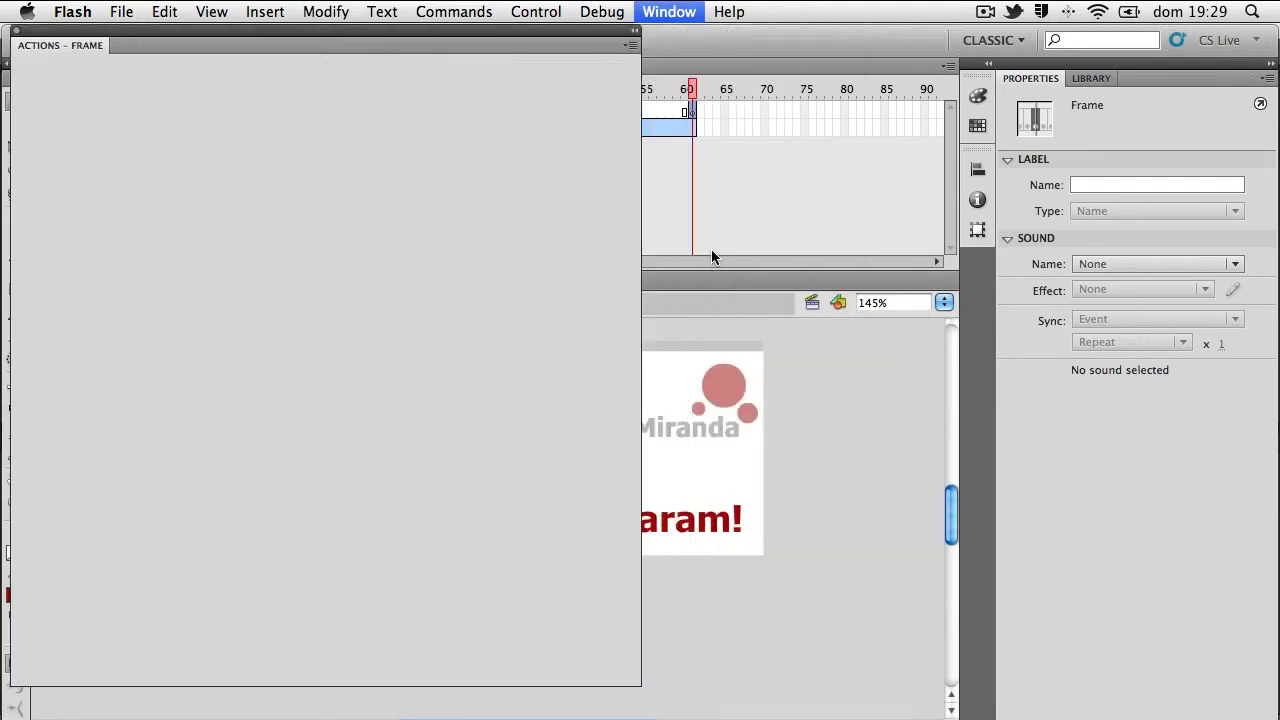
pyautogui.write('stop')
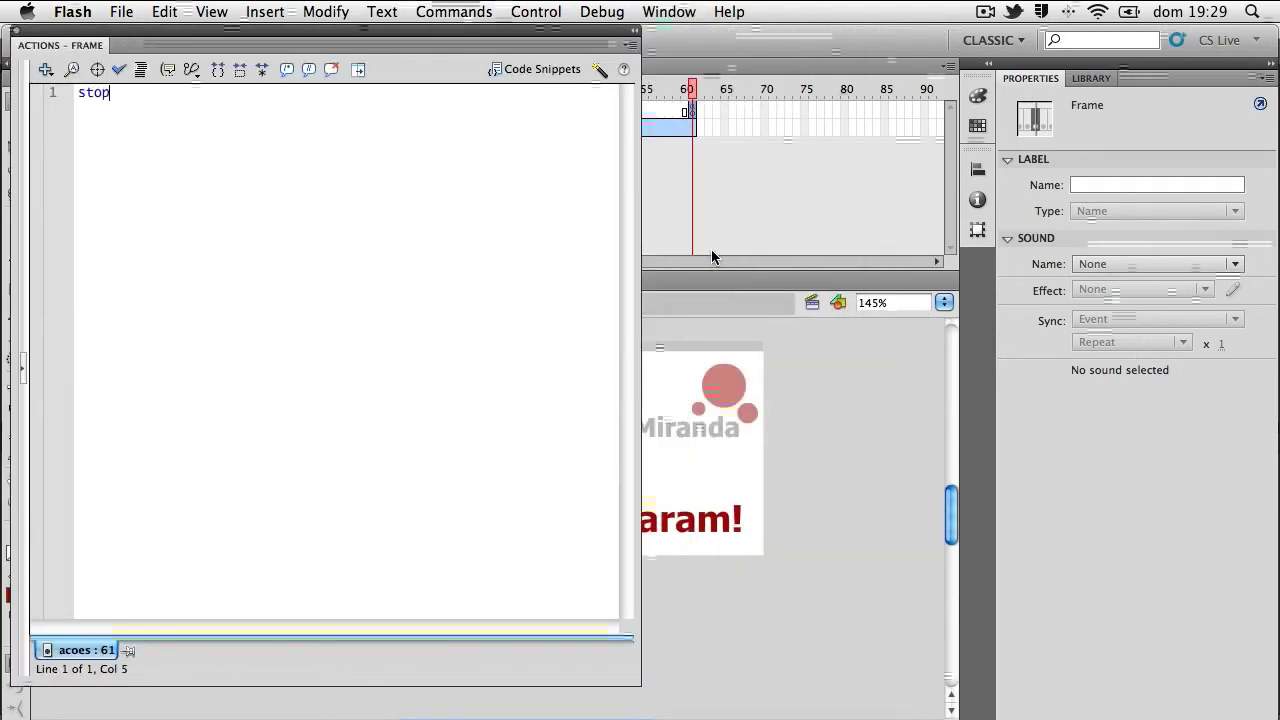
pyautogui.write('();')
pyautogui.press('Return')
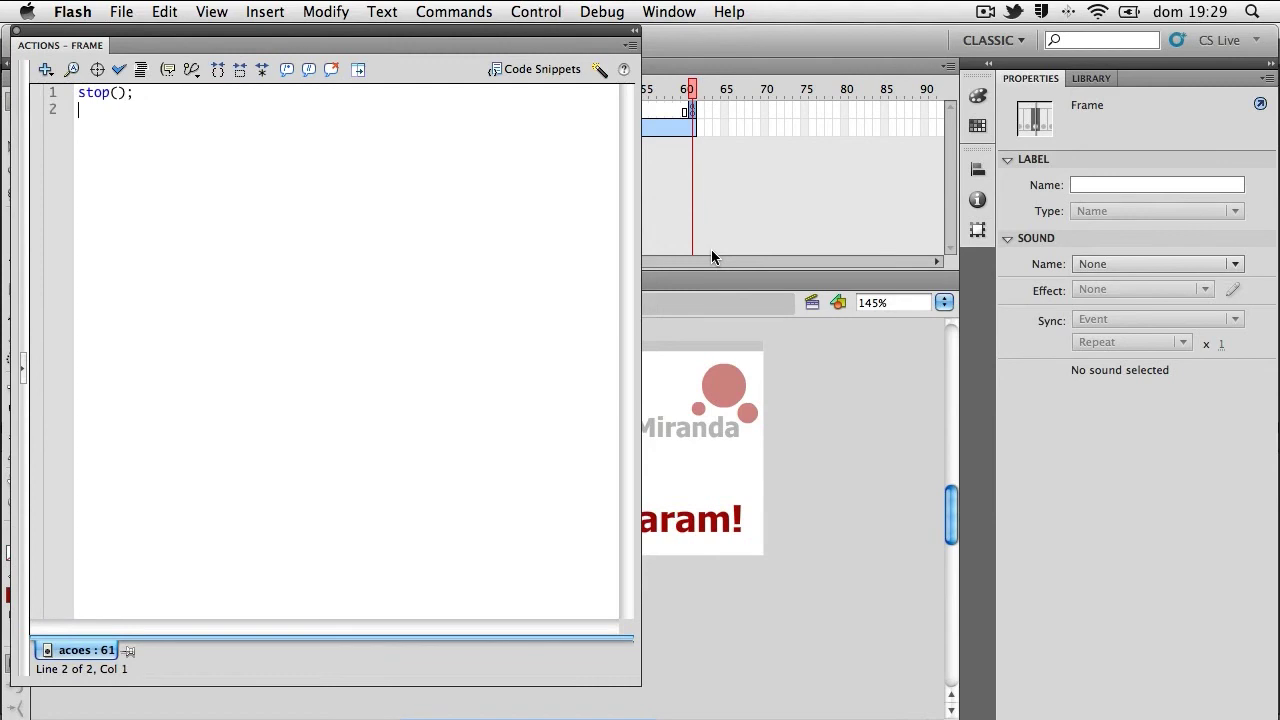
pyautogui.click(14, 33)
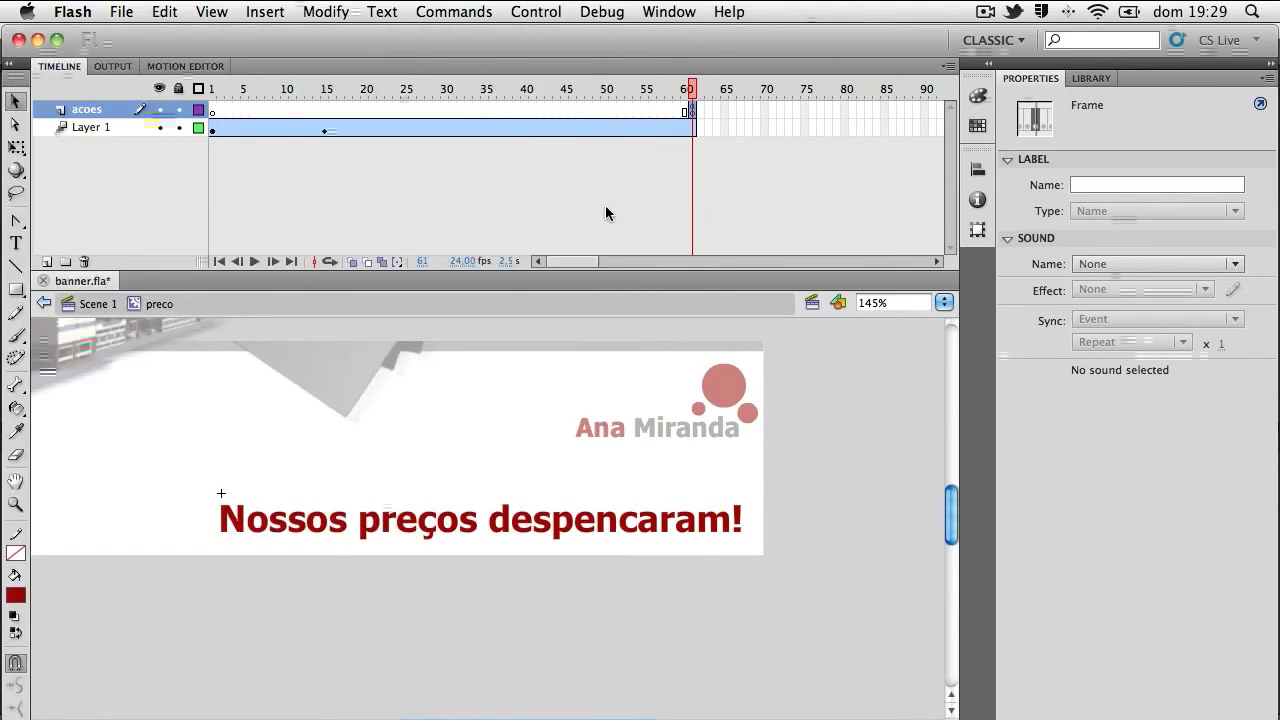
# - Test the movie twice to check that the text flies in once and stops, closing each preview
pyautogui.press('super+Return')
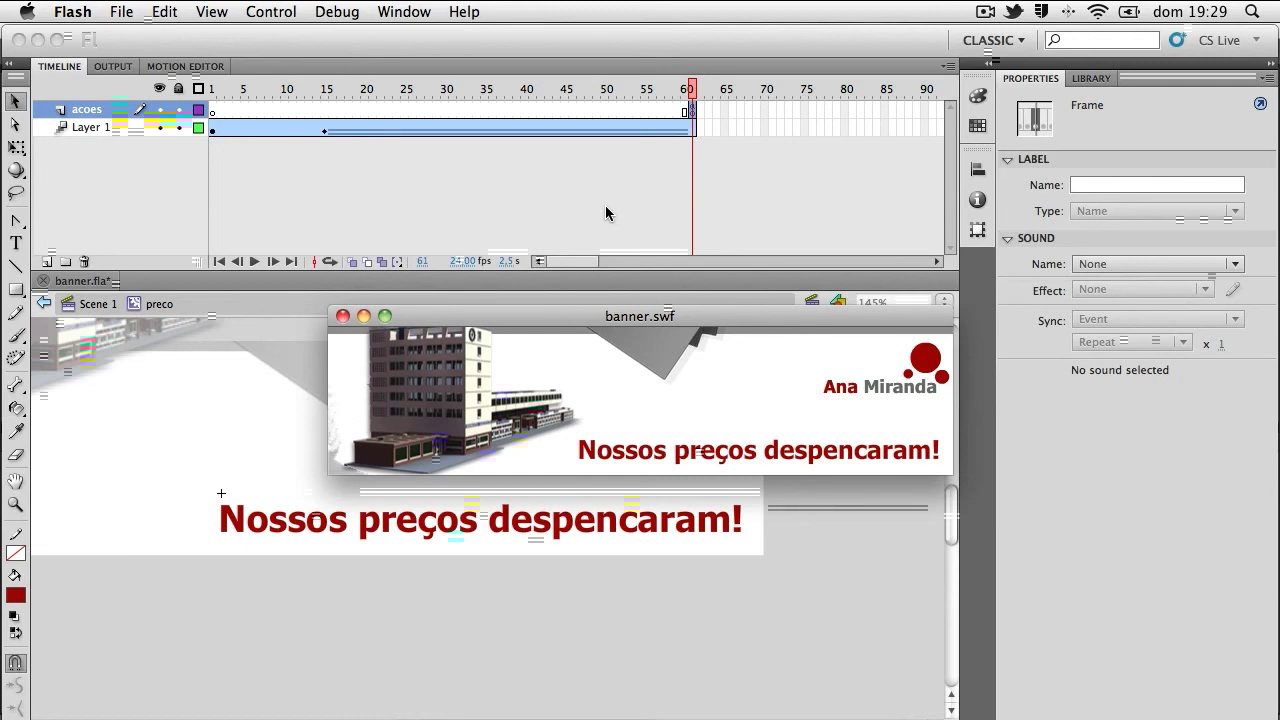
pyautogui.click(343, 316)
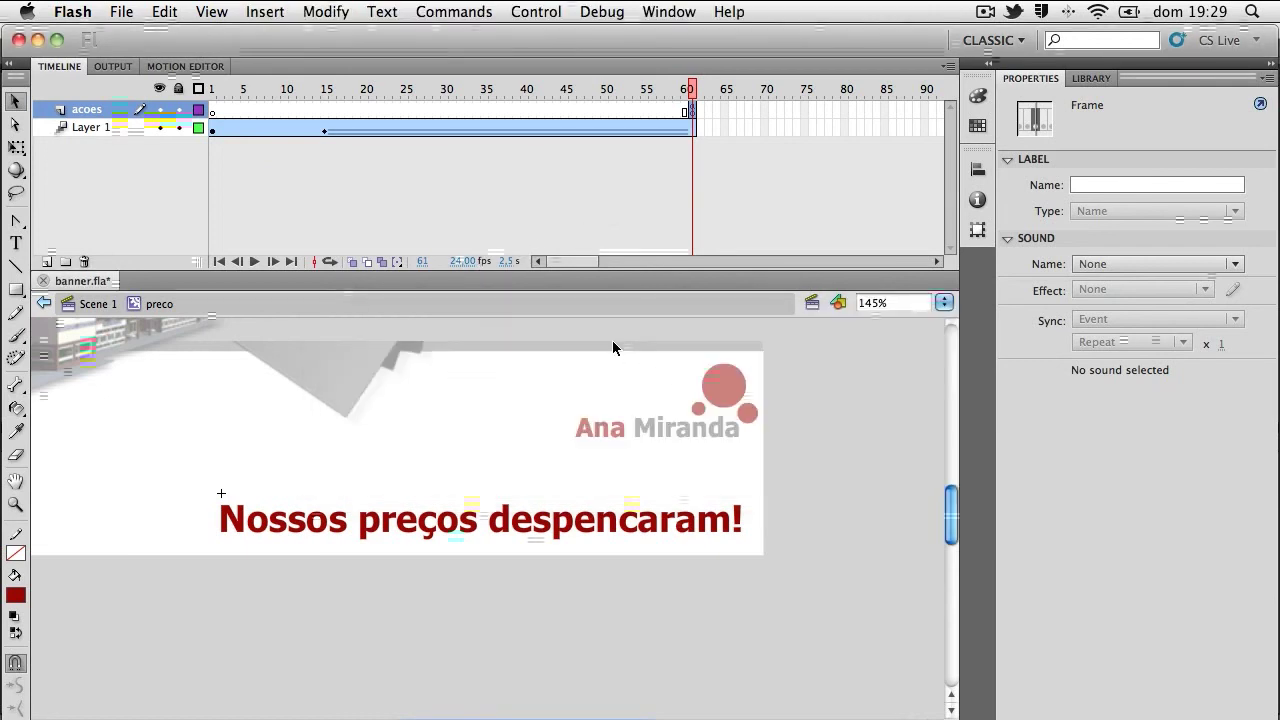
pyautogui.press('super+Return')
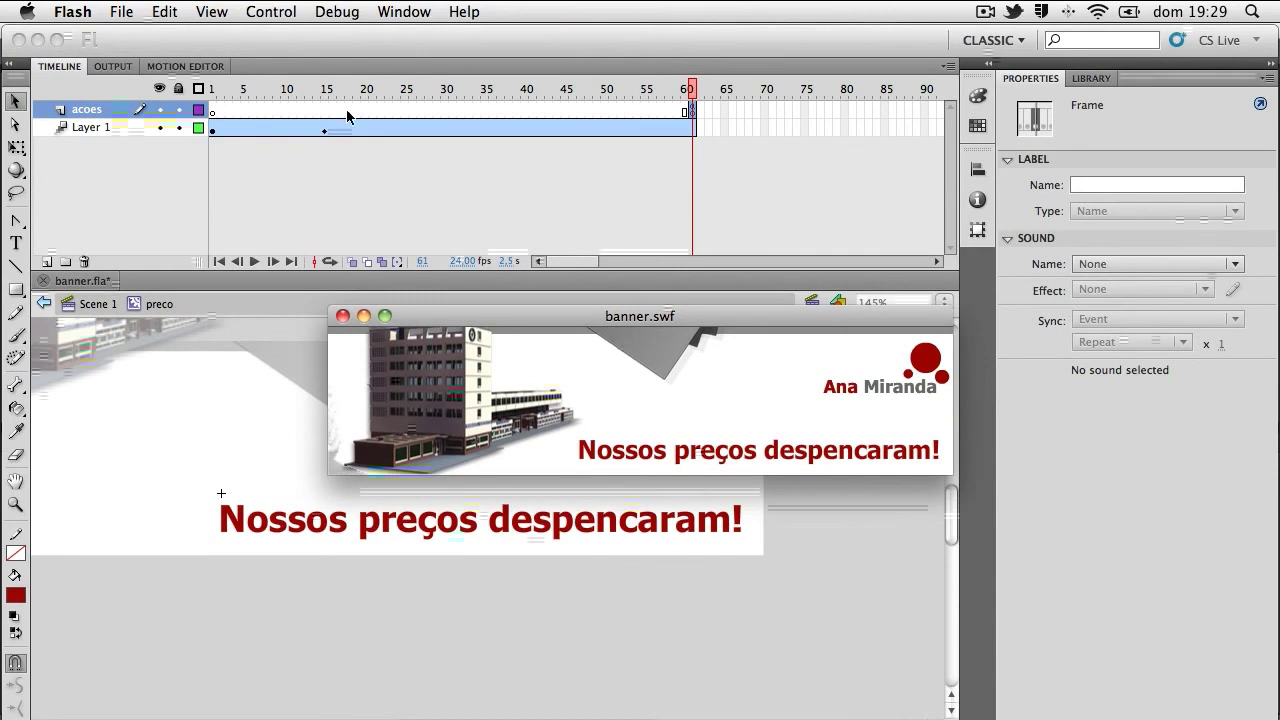
pyautogui.press('super+w')
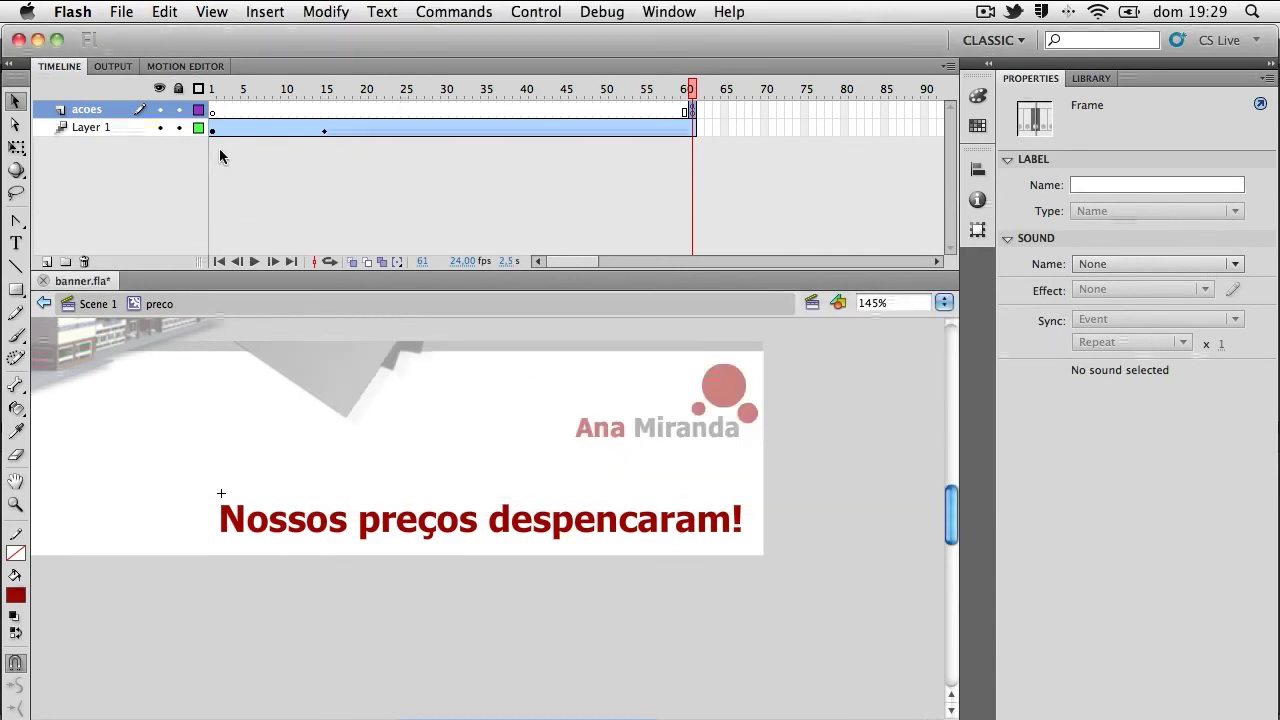
# - Return to Scene 1 and select the preco movie clip instance on the stage
pyautogui.click(121, 302)
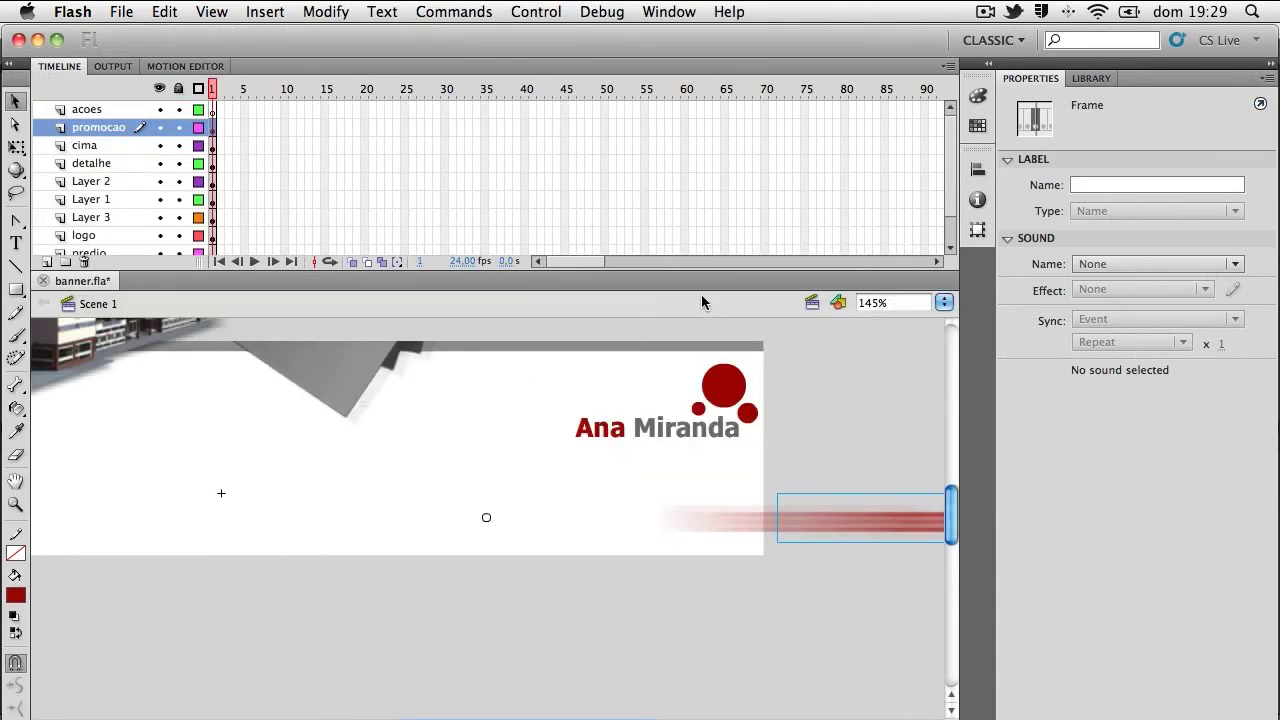
pyautogui.press('super+minus')
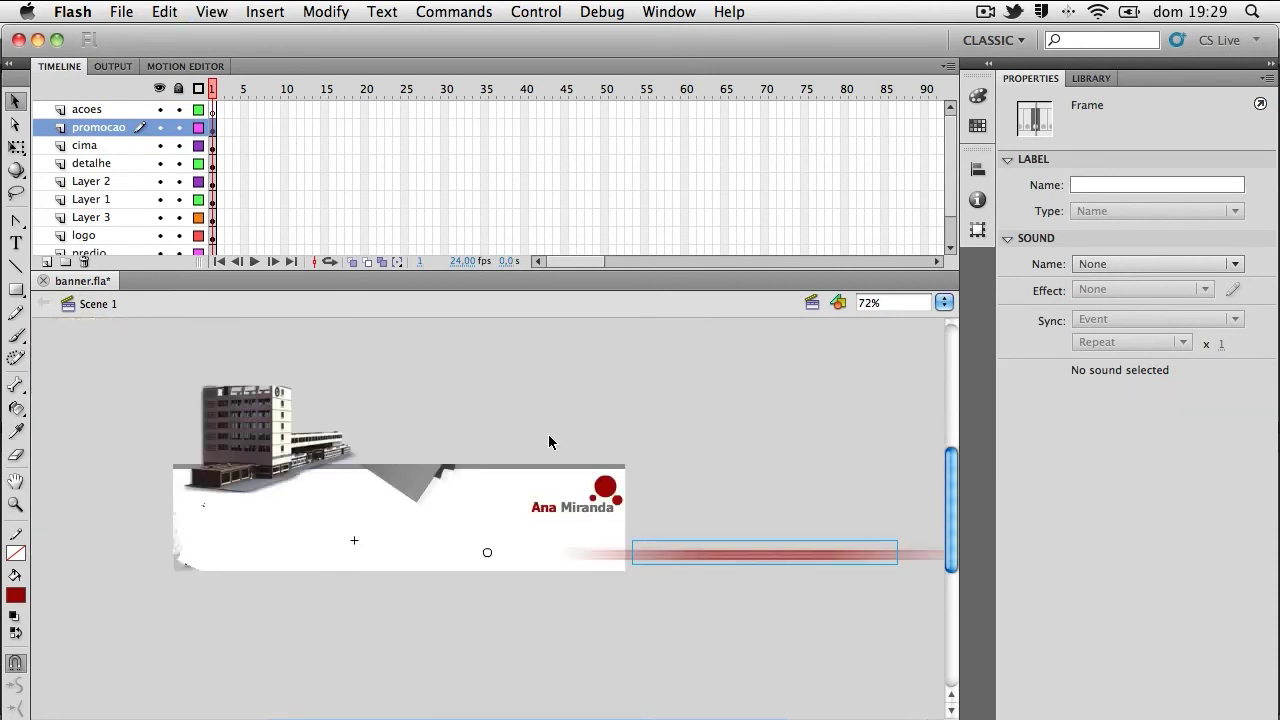
pyautogui.press('super+equal')
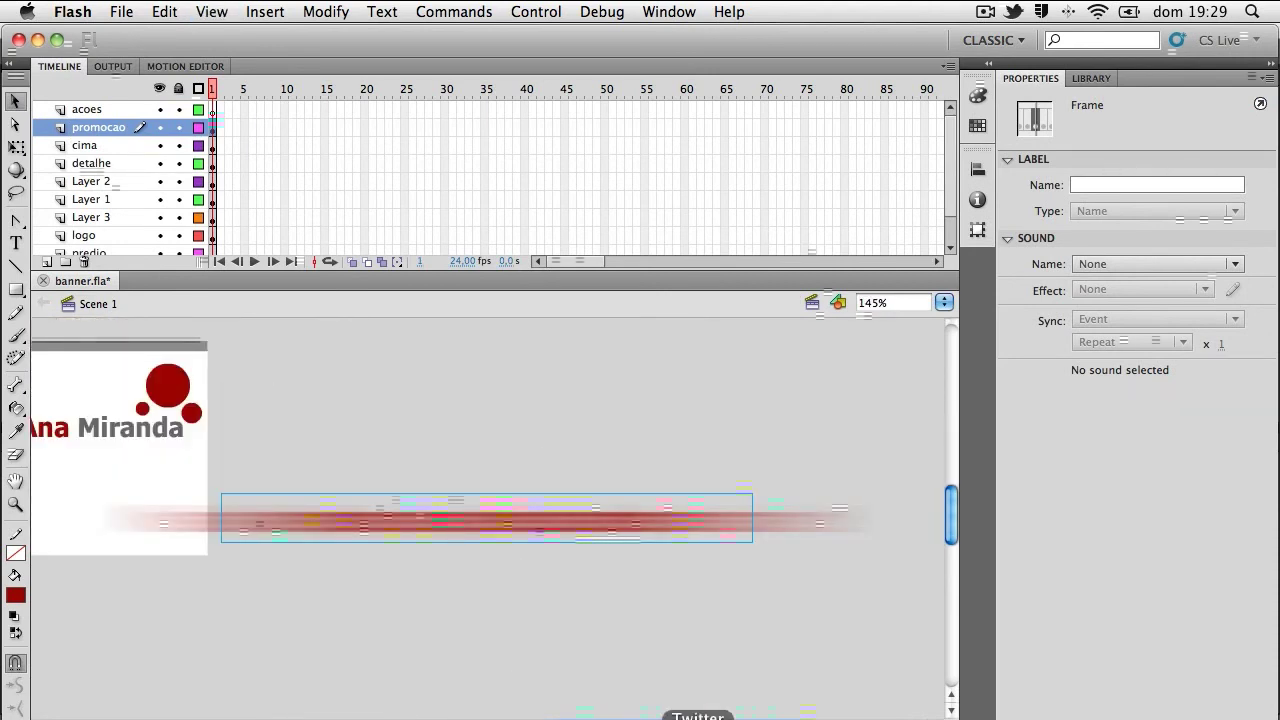
pyautogui.click(553, 518)
pyautogui.hscroll(-10, 553, 518)
pyautogui.hscroll(-2, 404, 436)
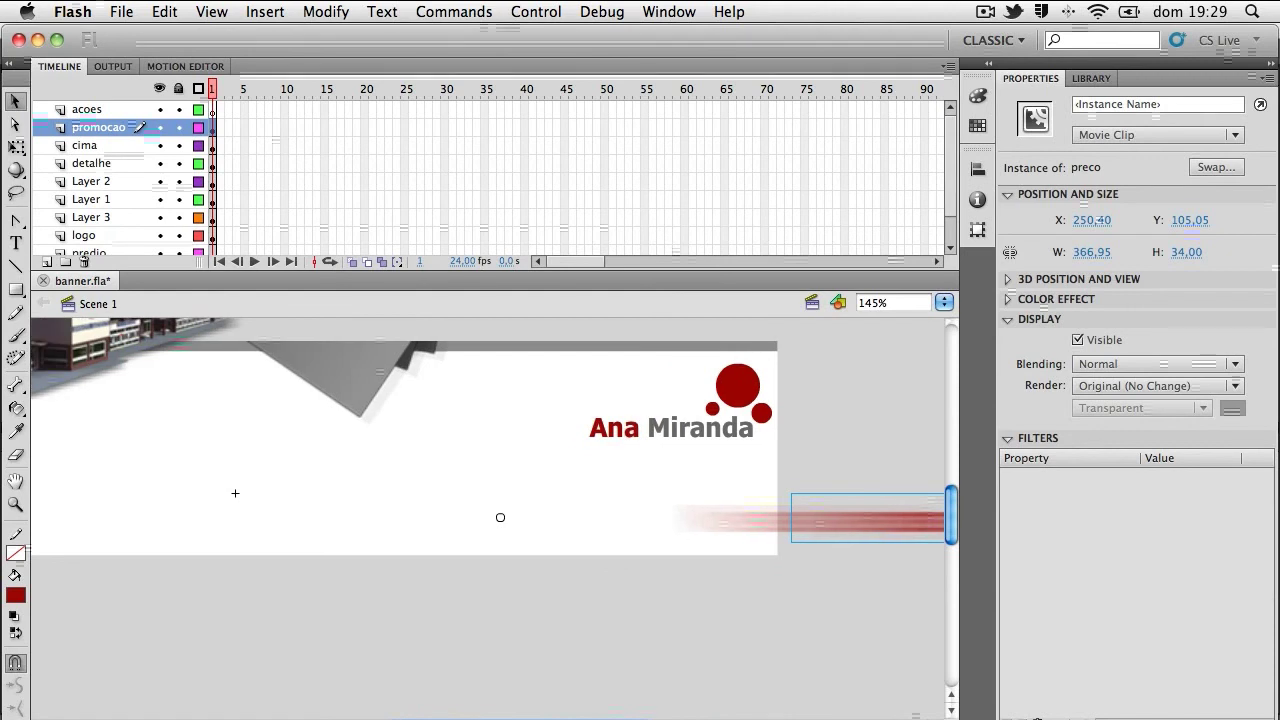